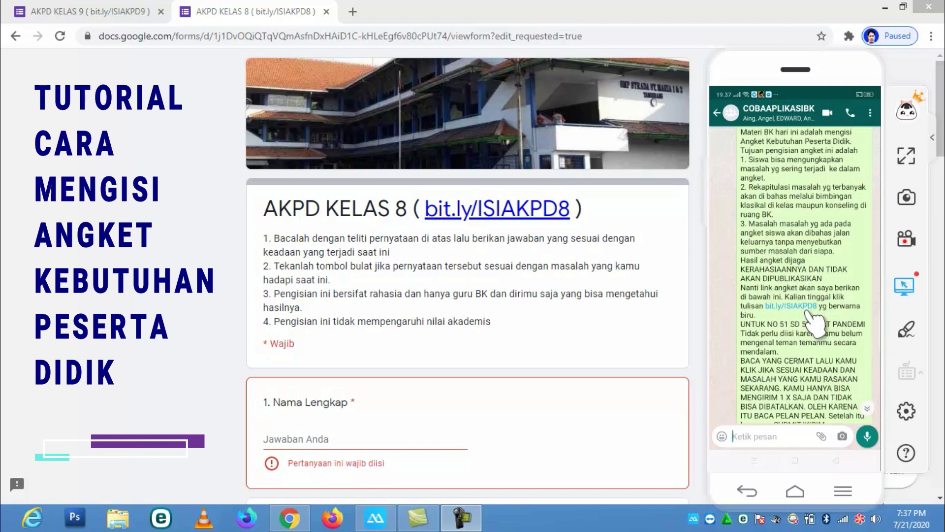
scroll(815, 323, "up", 5)
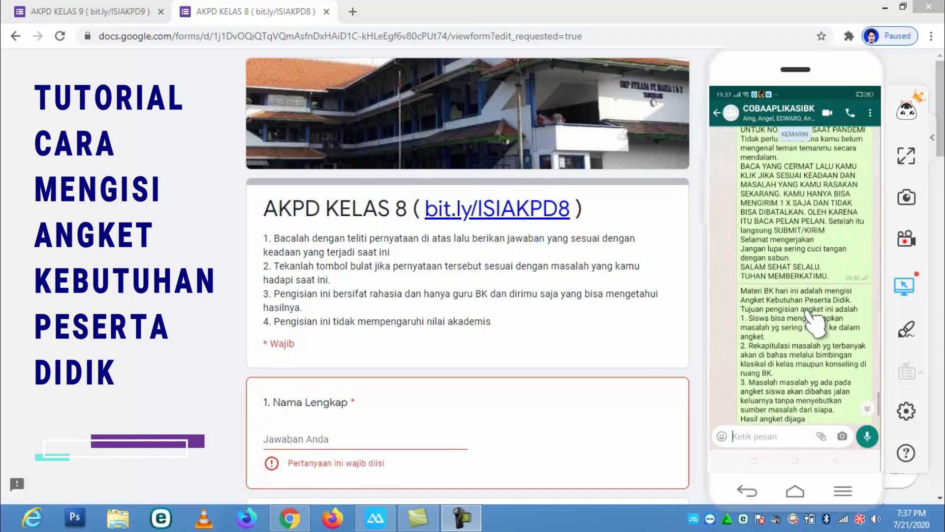
scroll(815, 323, "up", 3)
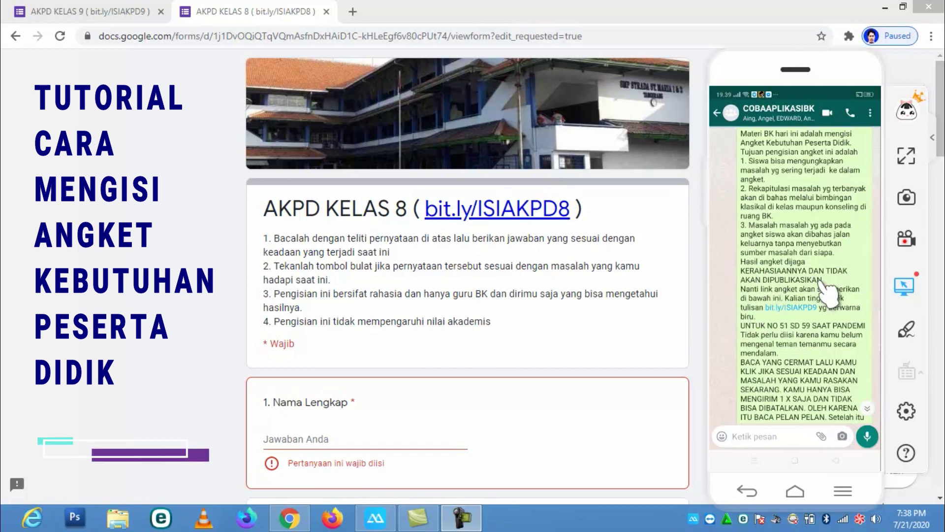
scroll(829, 294, "down", 5)
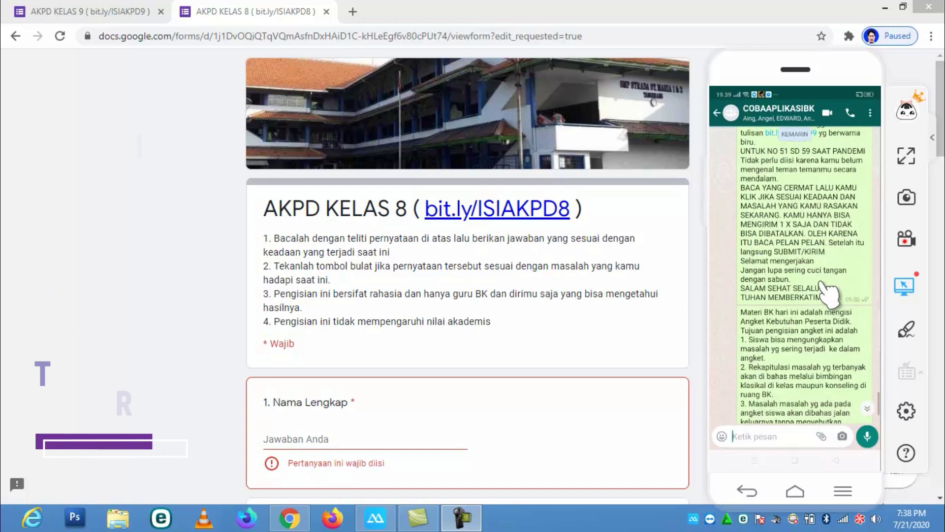
scroll(829, 294, "down", 1)
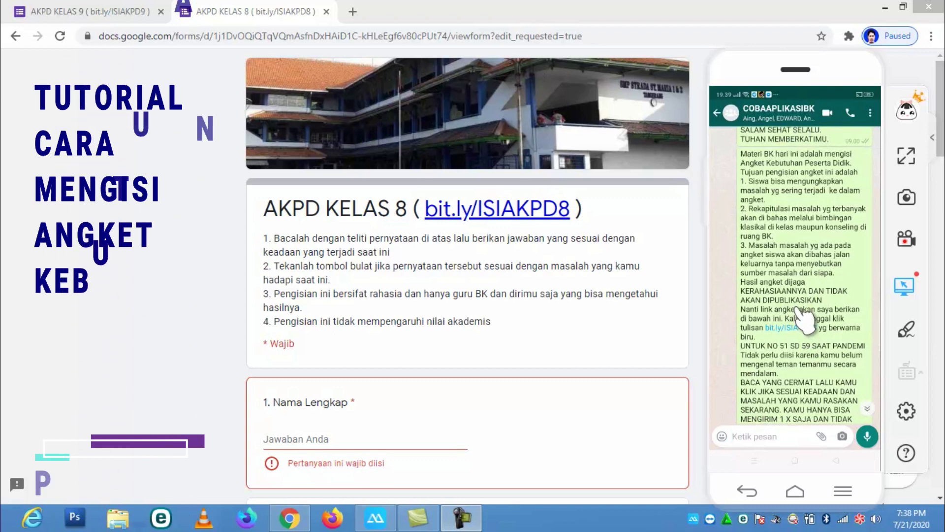
scroll(798, 310, "up", 3)
scroll(799, 315, "up", 3)
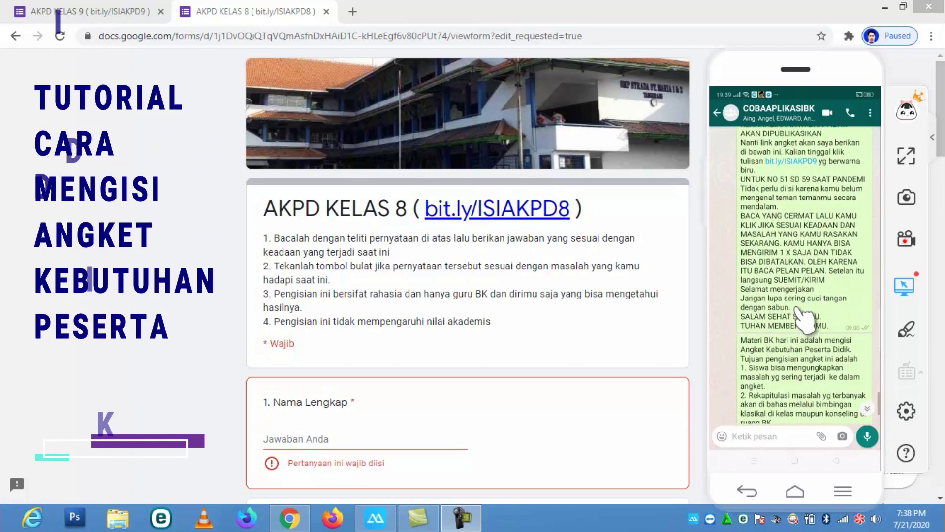
scroll(803, 317, "up", 2)
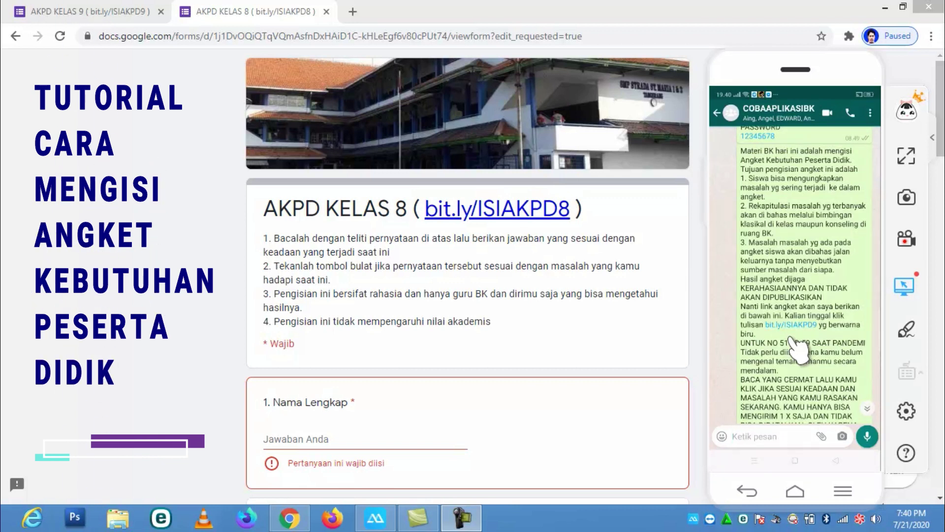
scroll(796, 345, "down", 3)
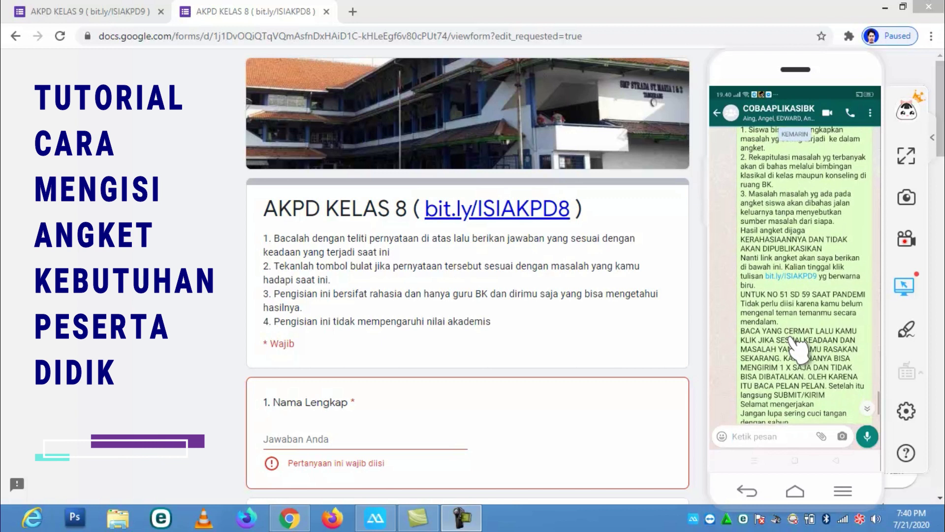
scroll(792, 339, "down", 2)
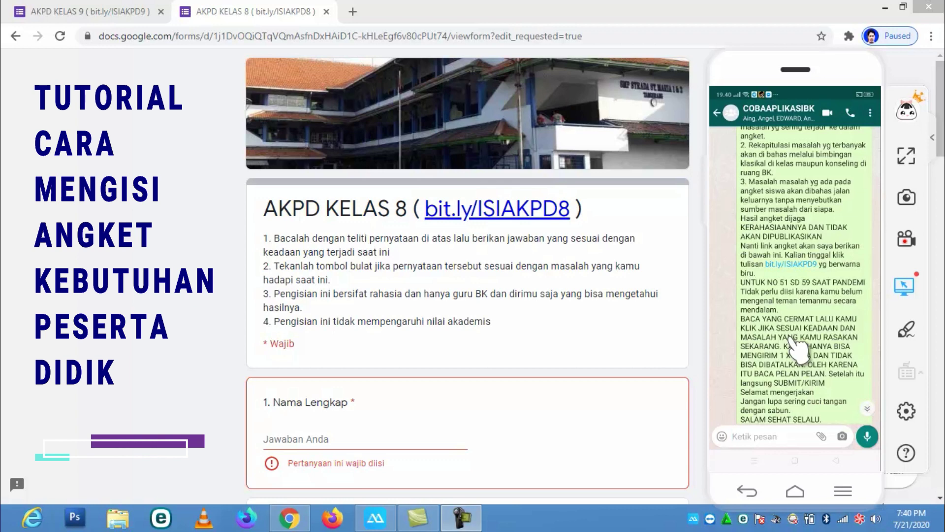
scroll(793, 340, "down", 2)
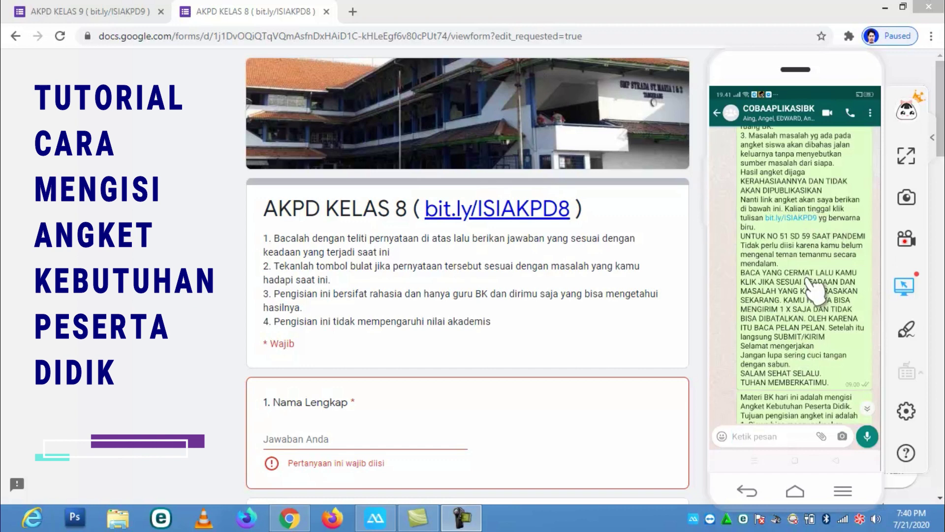
Look over the AKPD KELAS 9 questionnaire, then return to the AKPD KELAS 8 form
left_click(125, 13)
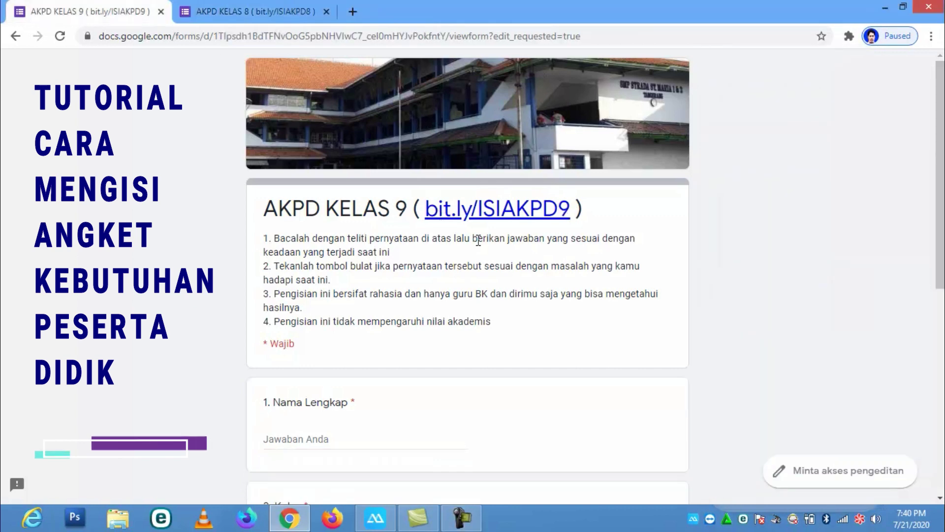
scroll(559, 275, "down", 5)
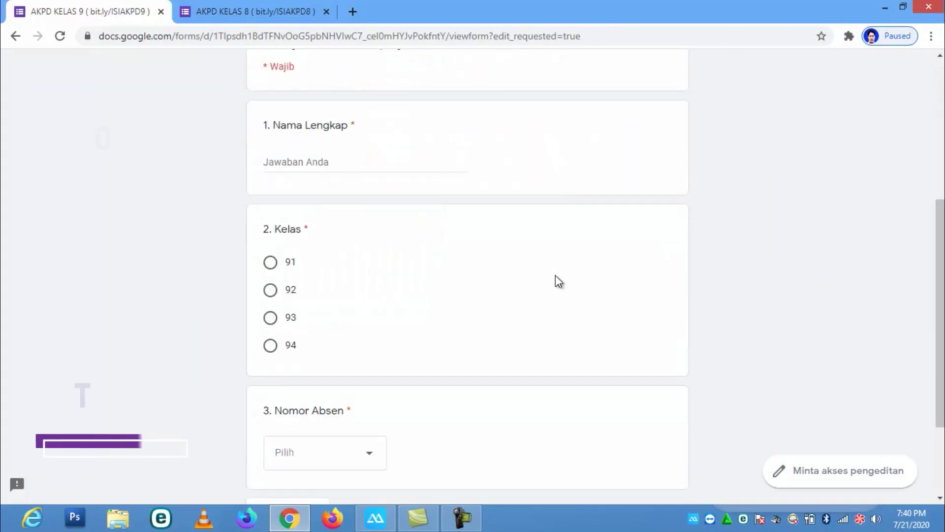
scroll(556, 281, "up", 4)
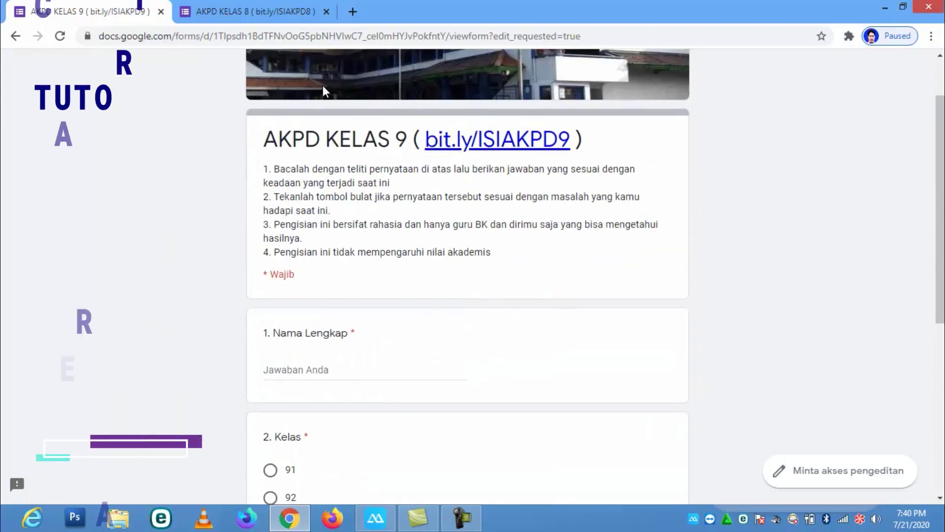
left_click(271, 11)
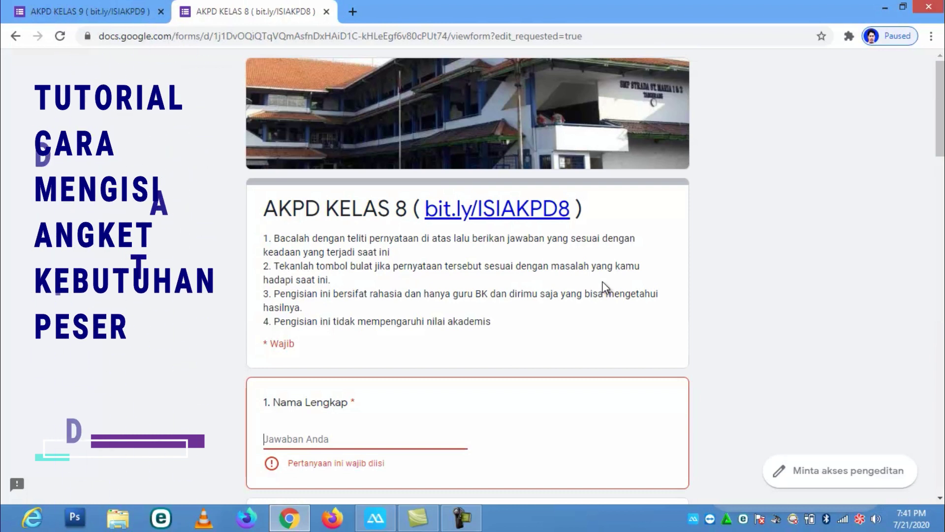
Enter the student's full name under Nama Lengkap and bring the WhatsApp phone mirror back
scroll(602, 283, "down", 2)
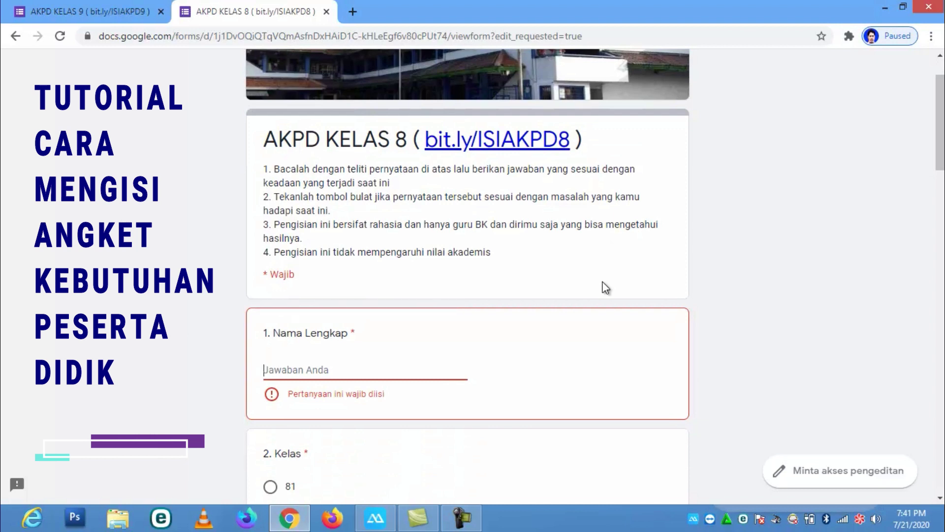
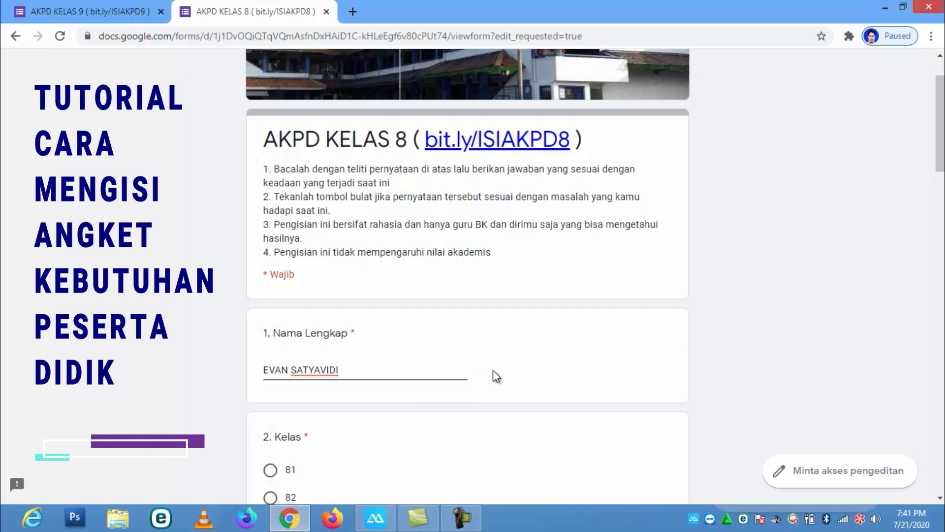
left_click(376, 518)
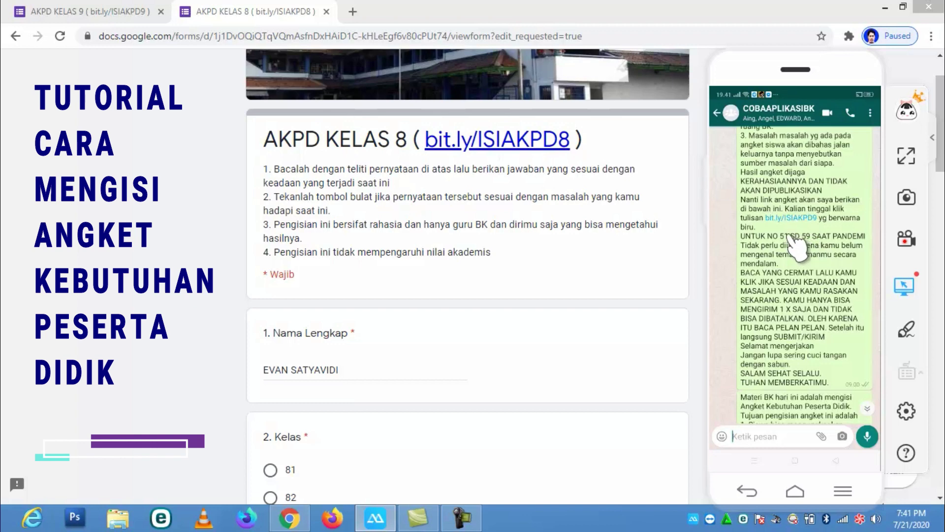
scroll(792, 236, "down", 1)
scroll(795, 244, "down", 5)
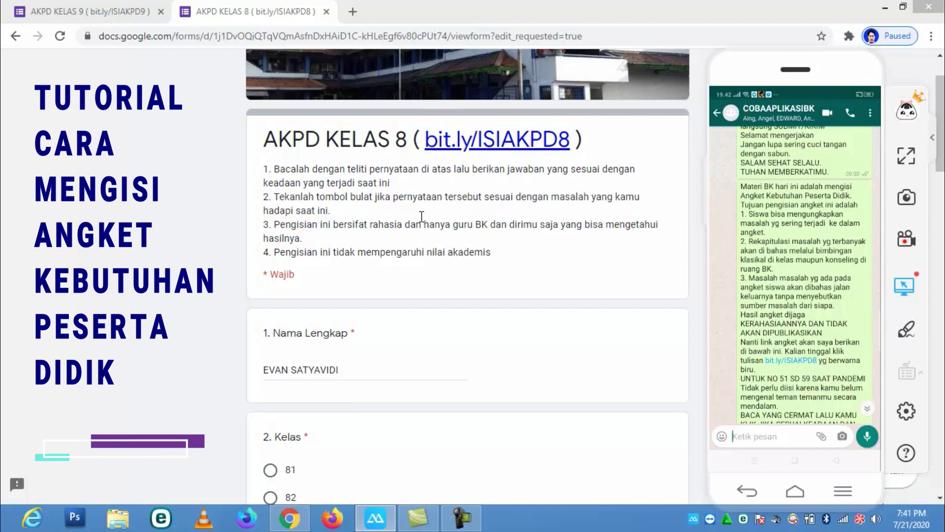
Choose 81 for Kelas and 1 for Nomor Absen, scrolling down to the end of the page
left_click(345, 380)
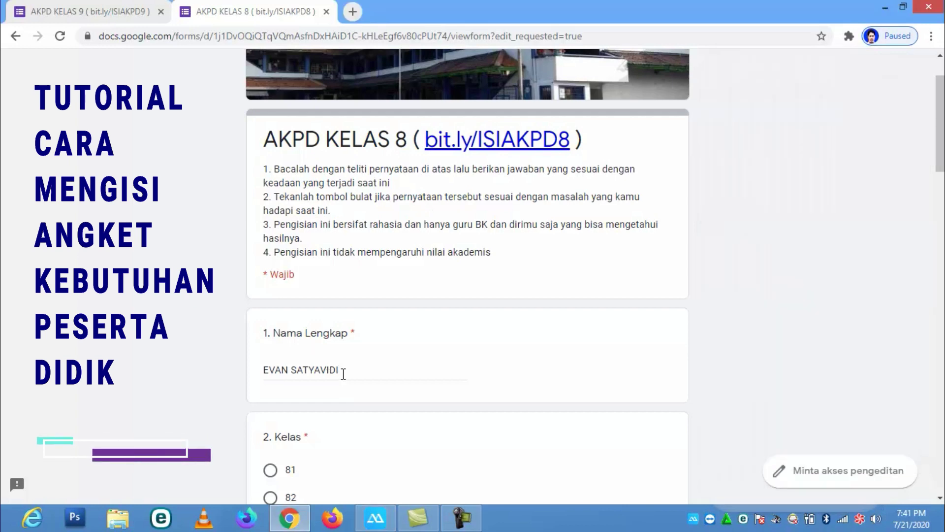
scroll(363, 382, "down", 4)
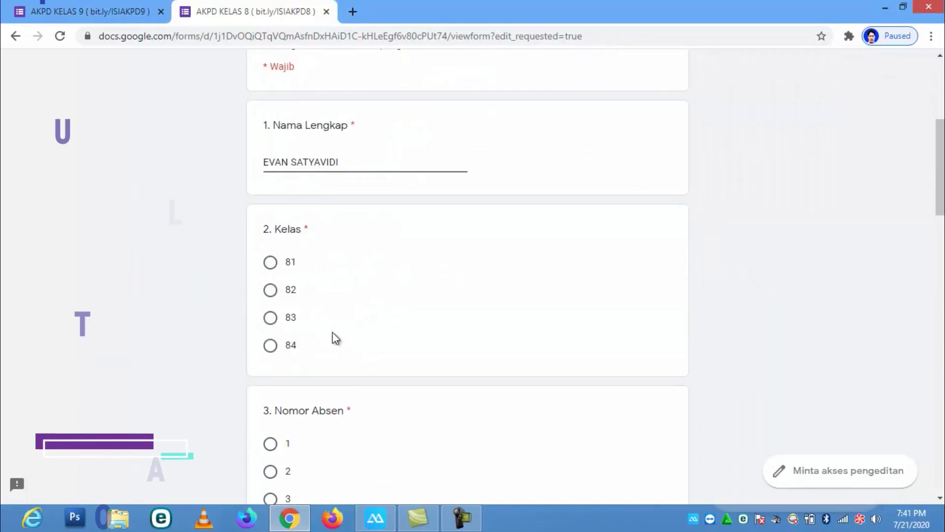
left_click(274, 262)
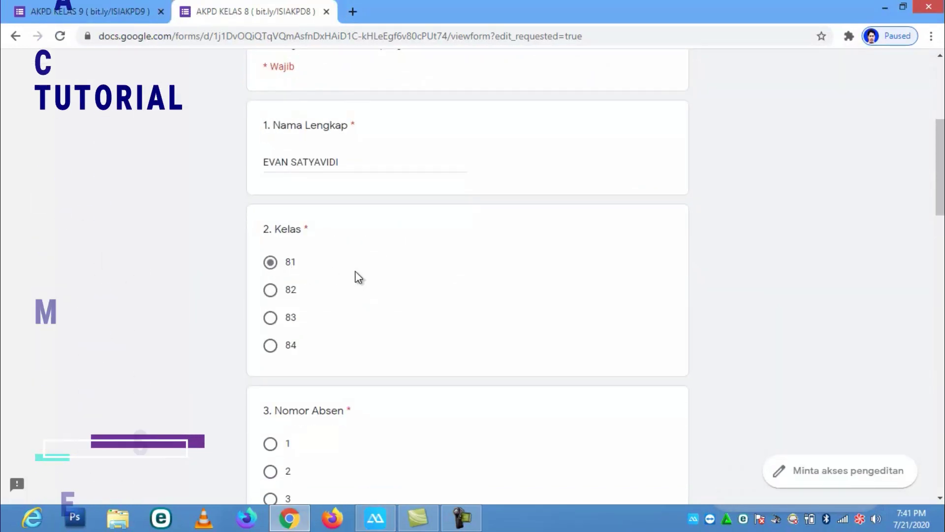
scroll(297, 350, "down", 3)
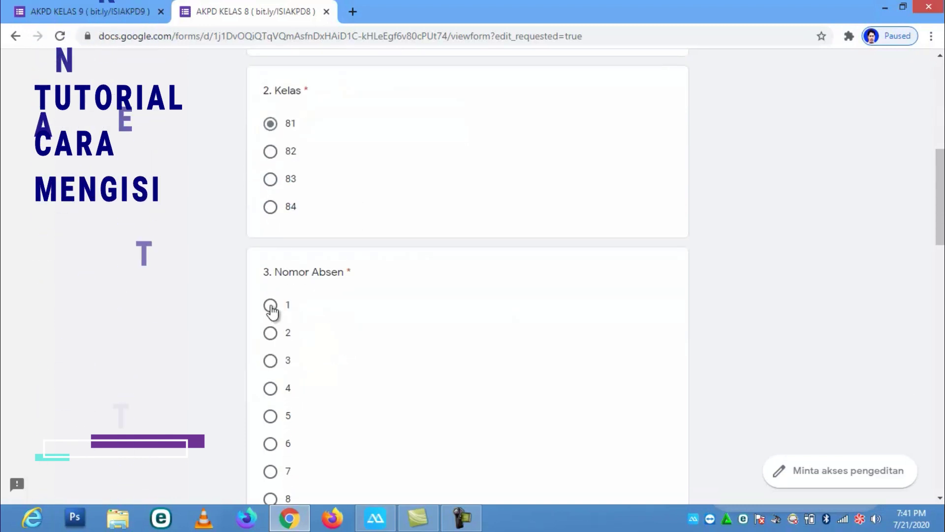
left_click(270, 305)
scroll(412, 343, "down", 10)
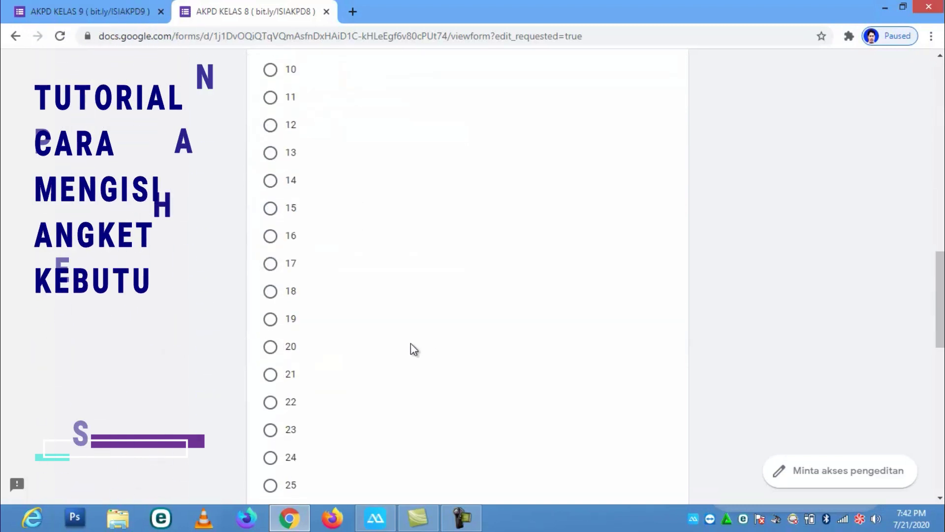
scroll(411, 343, "down", 10)
scroll(410, 347, "down", 5)
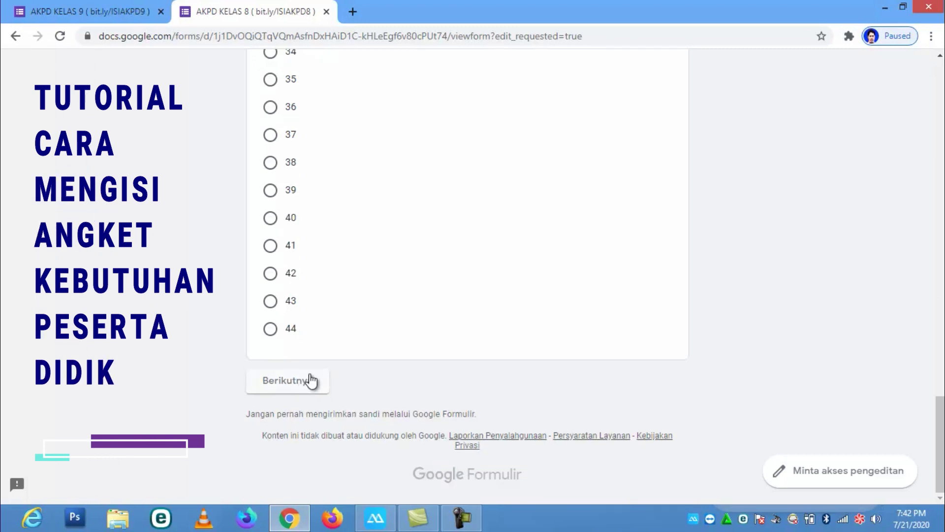
scroll(315, 365, "up", 10)
scroll(342, 243, "down", 10)
Advance to the Profil Individu section and answer question 1 with option a
left_click(303, 388)
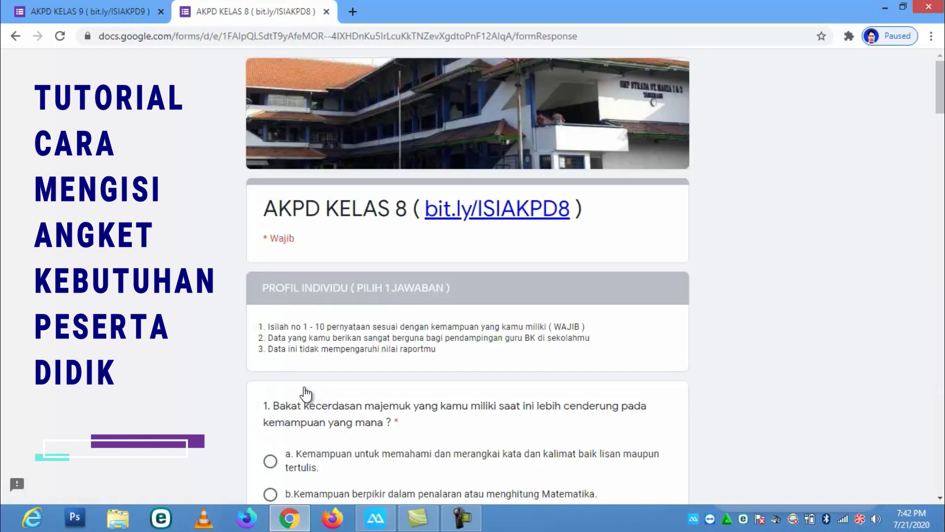
scroll(433, 331, "down", 4)
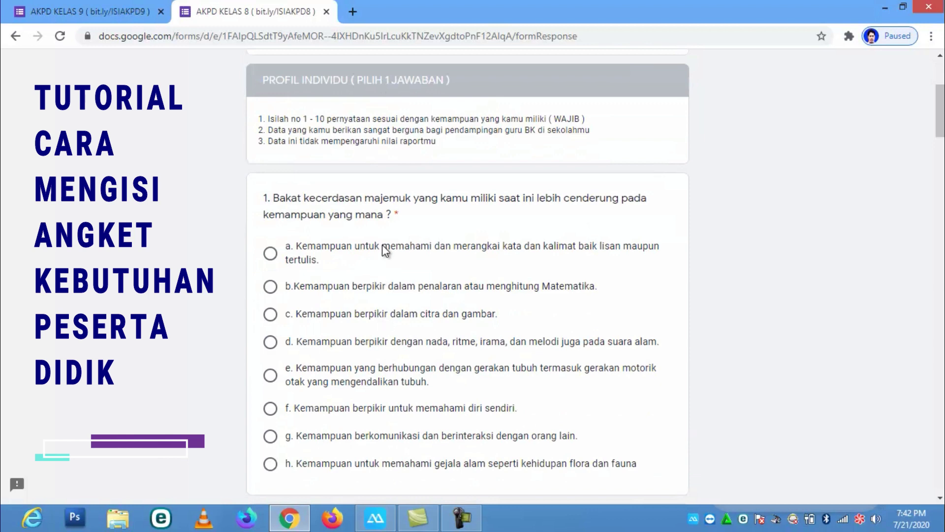
scroll(330, 317, "down", 8)
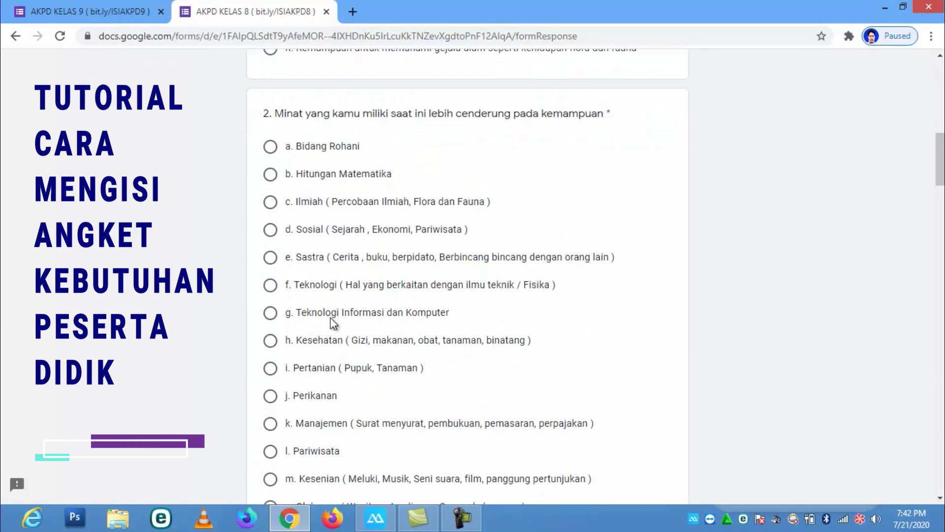
scroll(330, 317, "up", 4)
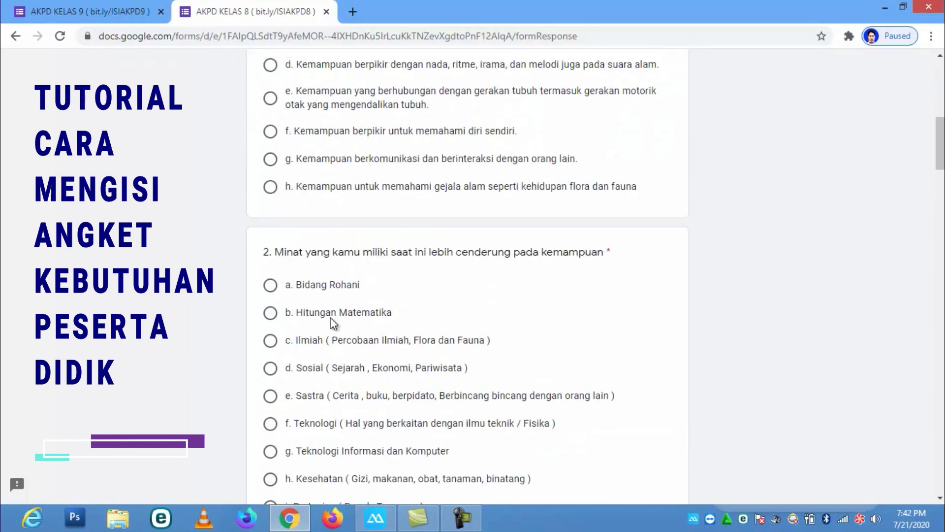
scroll(330, 318, "up", 8)
scroll(330, 318, "down", 3)
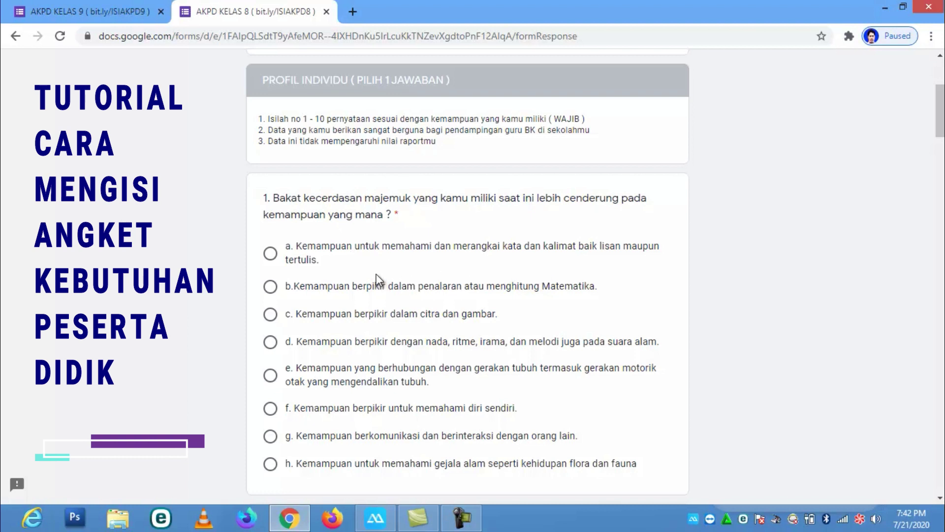
scroll(376, 275, "down", 3)
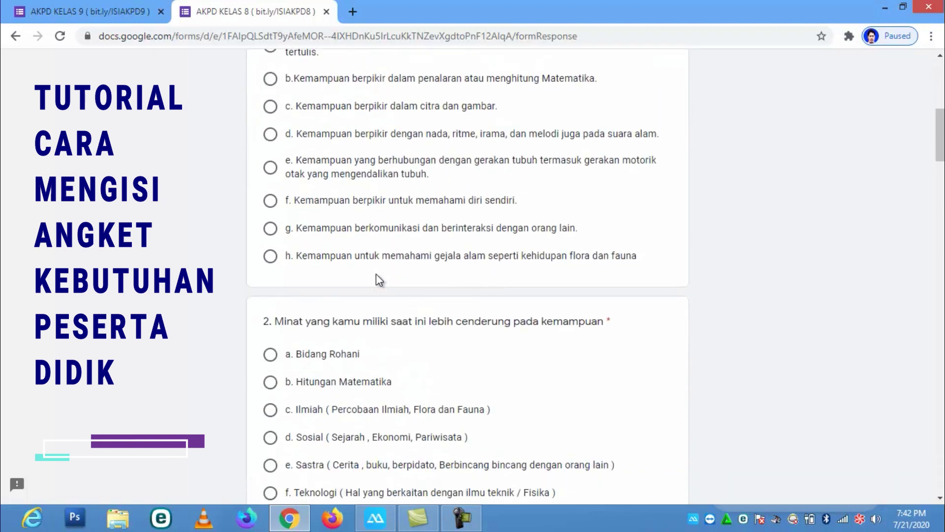
scroll(376, 280, "up", 1)
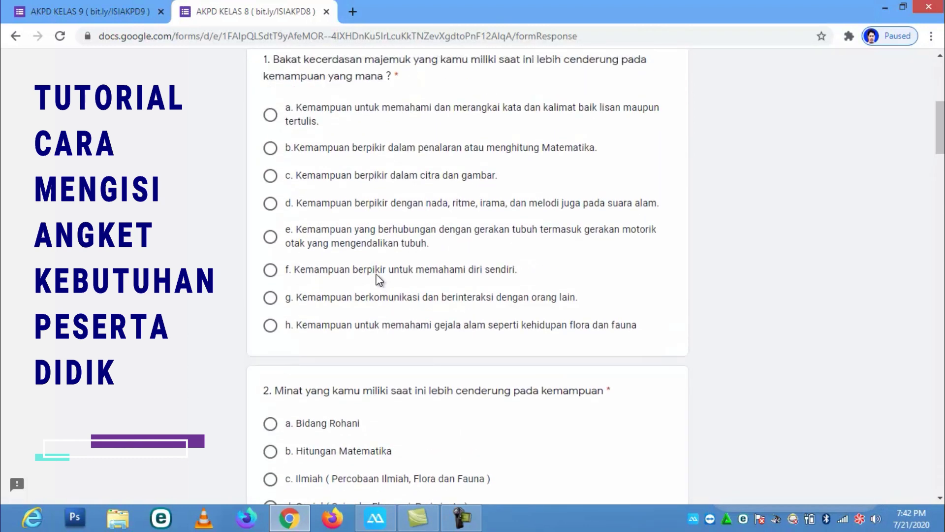
left_click(270, 116)
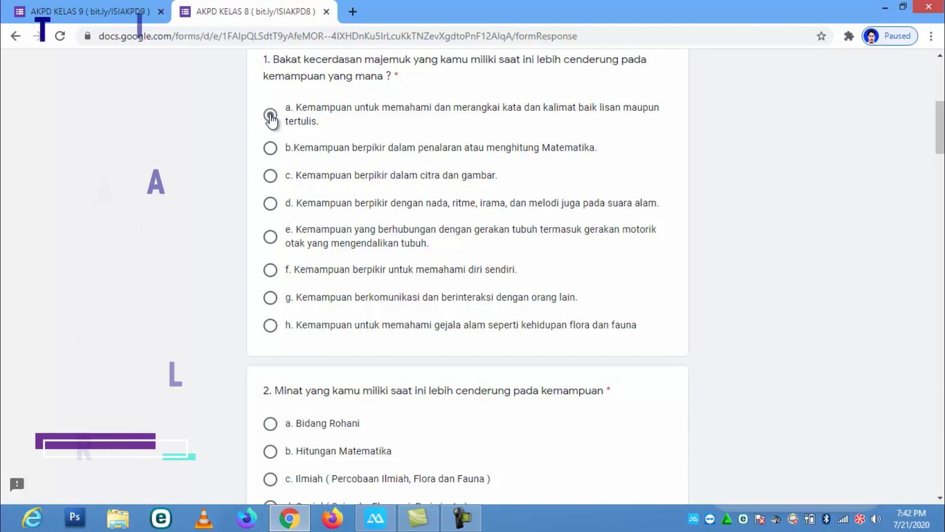
left_click(270, 116)
Answer question 2 with 'e. Sastra' and scroll on to question 3
scroll(432, 271, "down", 3)
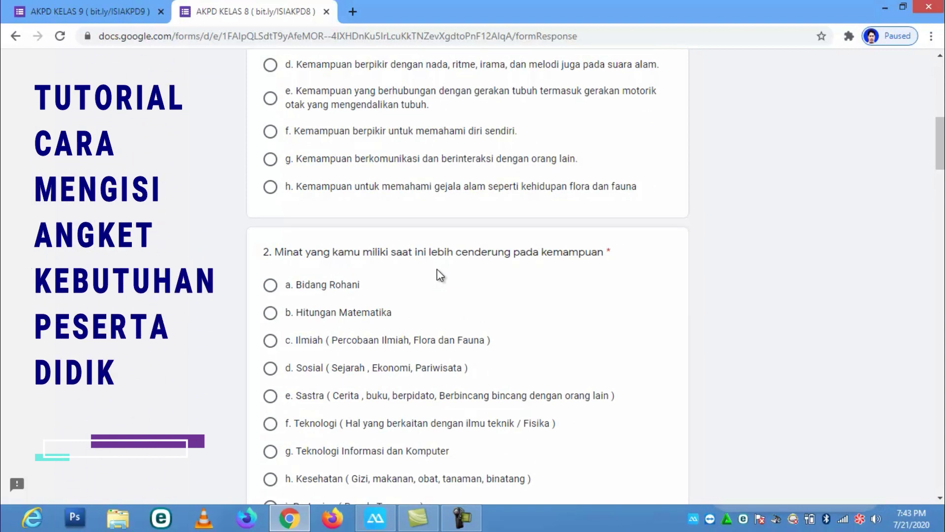
scroll(416, 235, "up", 4)
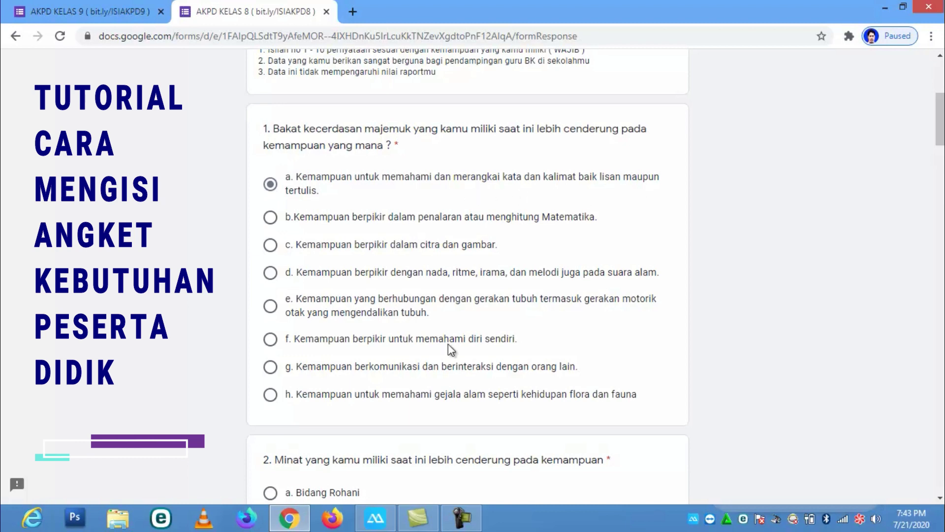
scroll(448, 345, "down", 3)
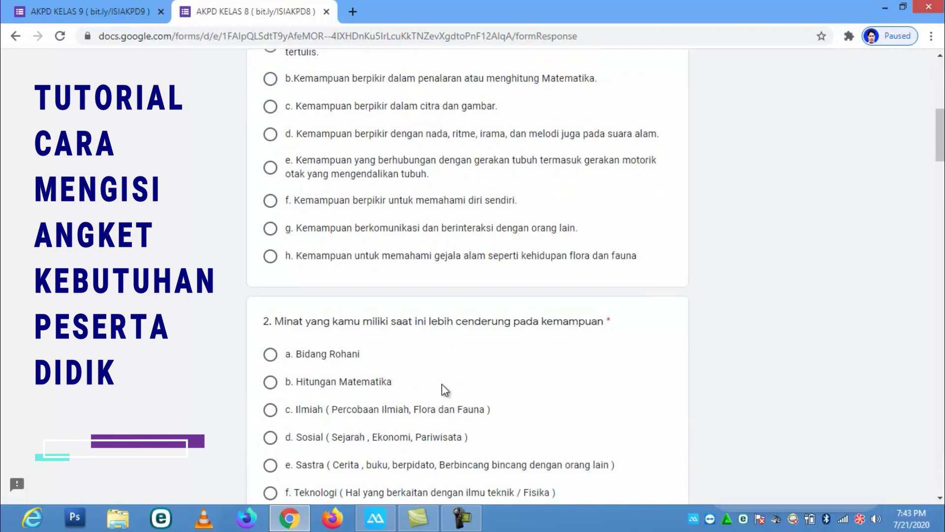
scroll(459, 390, "down", 4)
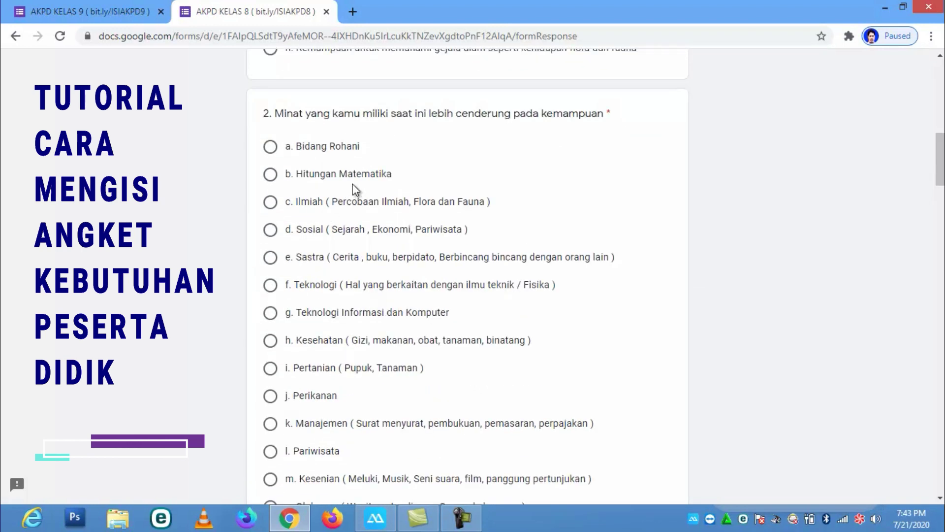
left_click(270, 229)
left_click(271, 258)
scroll(427, 267, "up", 10)
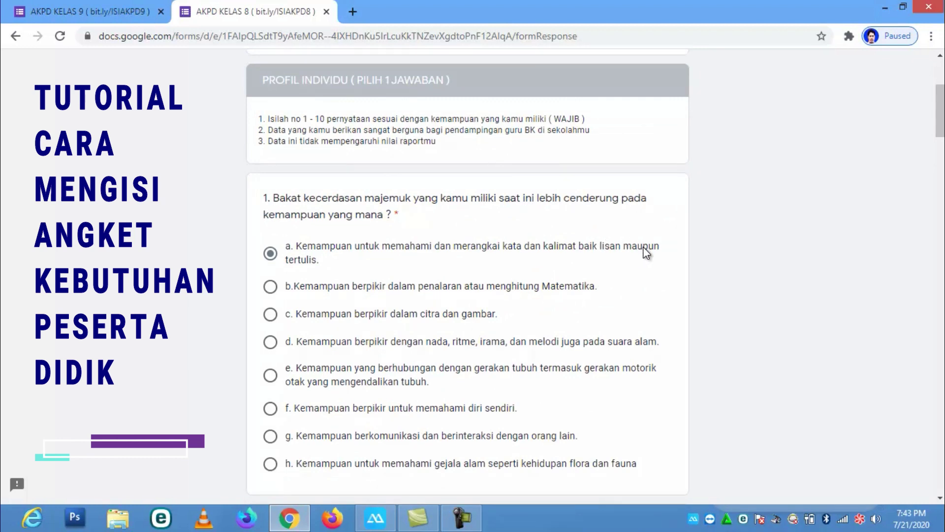
scroll(402, 378, "down", 1)
scroll(403, 378, "down", 10)
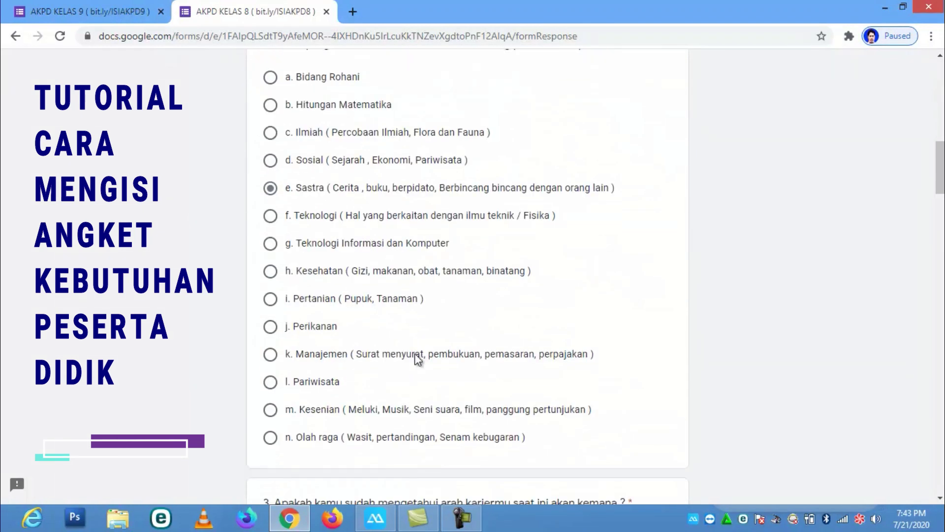
scroll(387, 372, "down", 8)
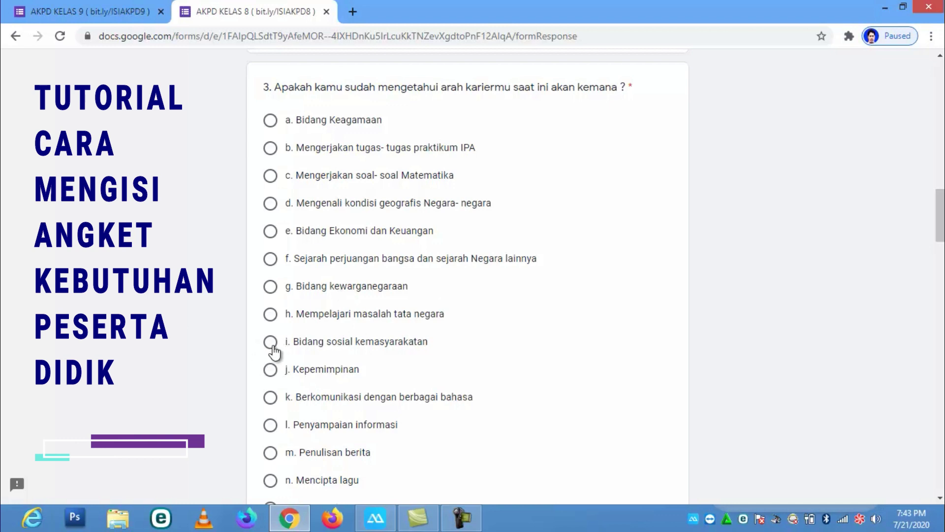
Set question 2 to Hitungan Matematika and question 3 to 'c. Mengerjakan soal- soal Matematika'
left_click(315, 342)
scroll(428, 221, "up", 12)
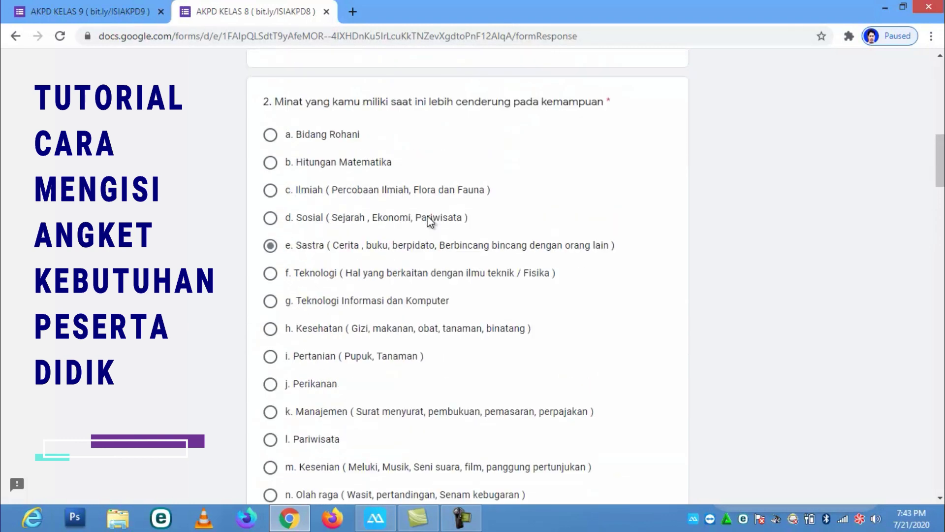
scroll(429, 222, "up", 3)
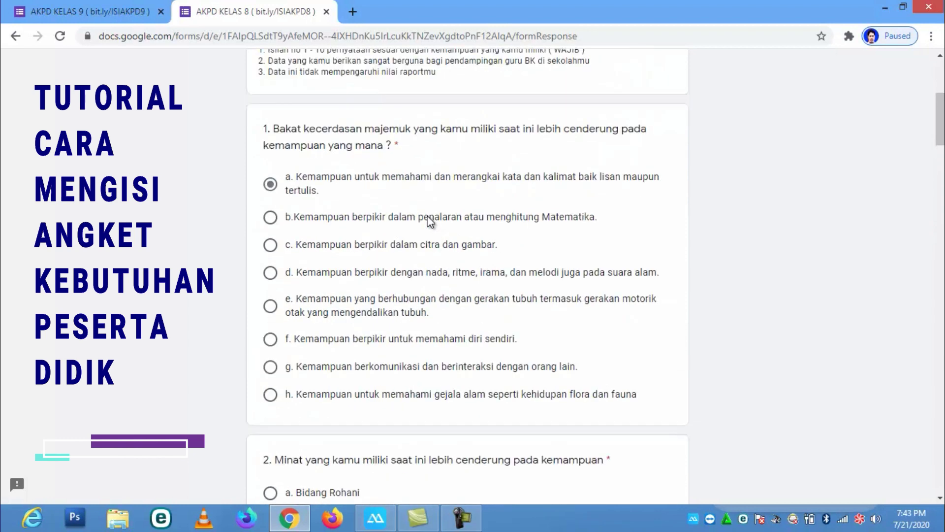
scroll(429, 222, "up", 1)
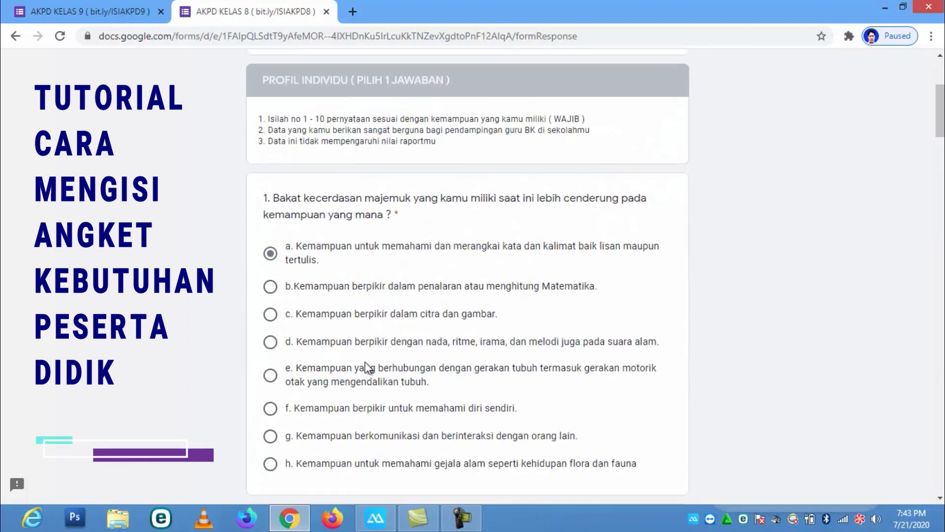
scroll(361, 347, "down", 4)
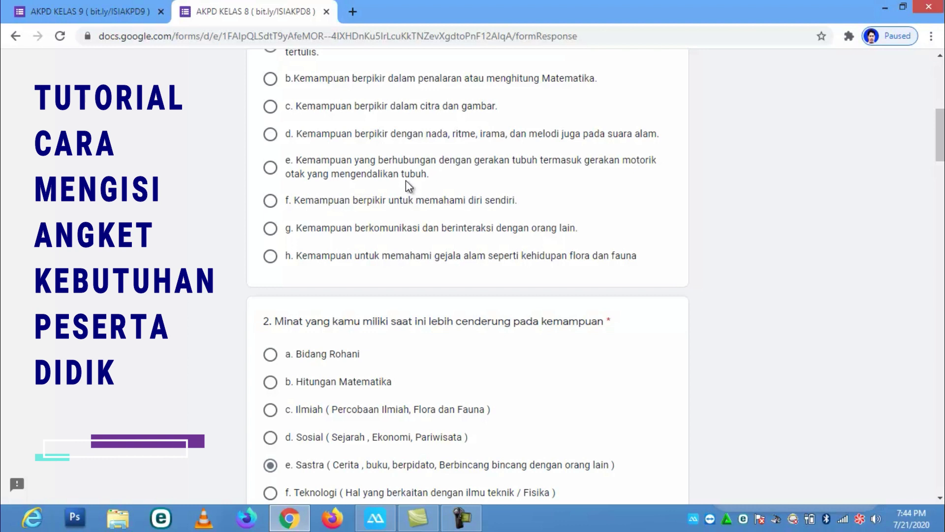
scroll(405, 180, "up", 3)
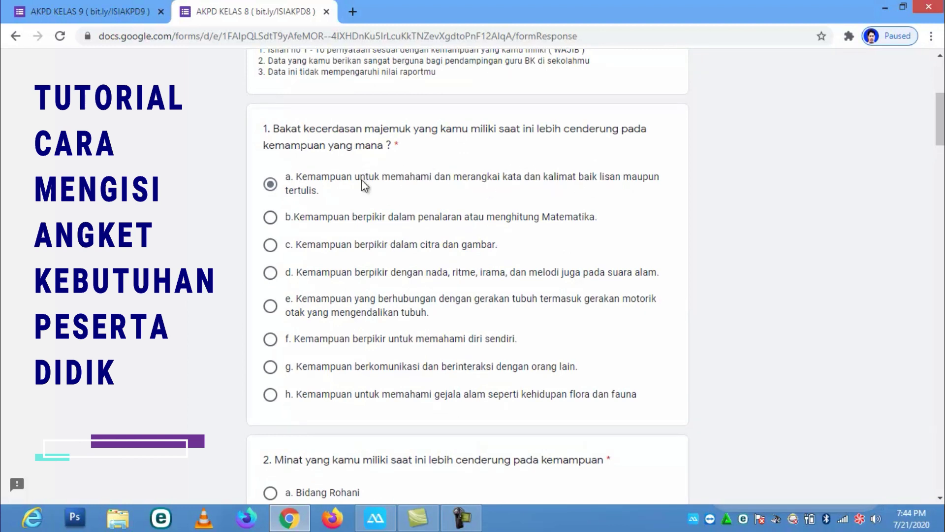
scroll(339, 227, "down", 5)
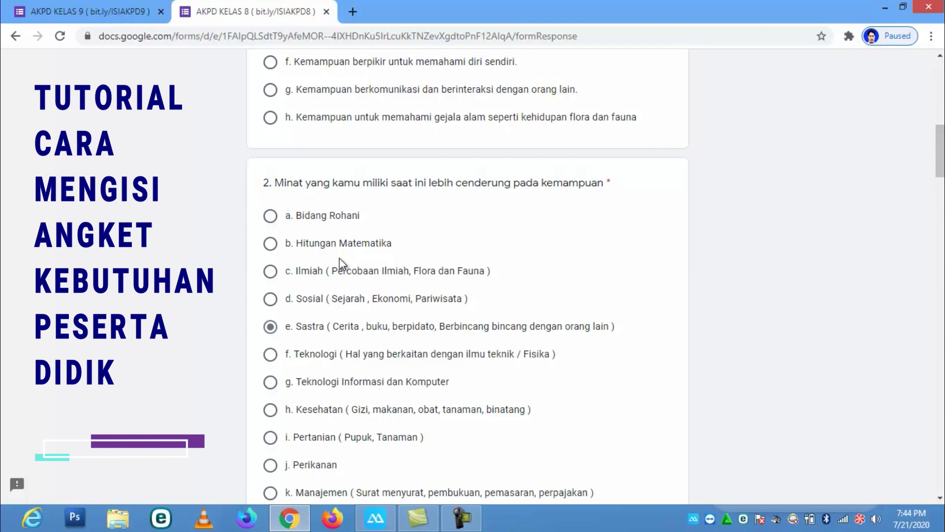
left_click(271, 246)
scroll(354, 297, "down", 8)
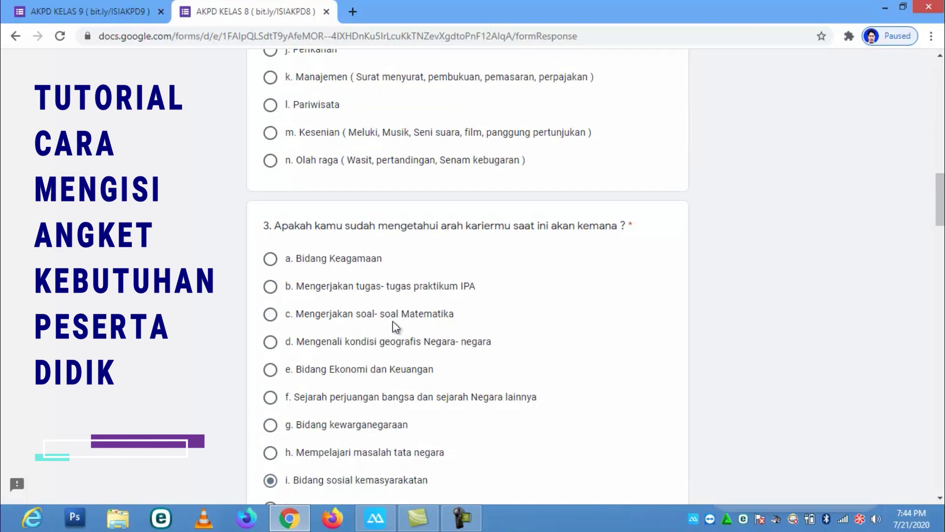
left_click(270, 316)
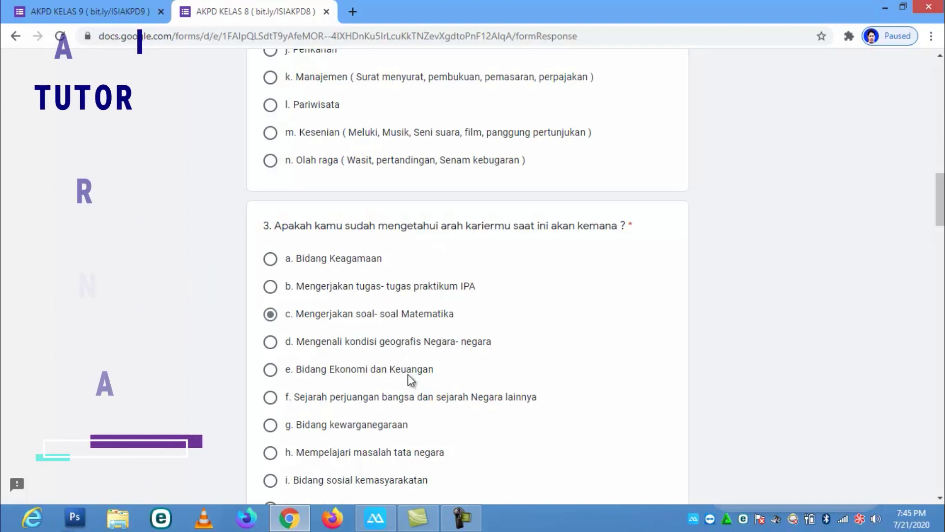
scroll(409, 376, "down", 2)
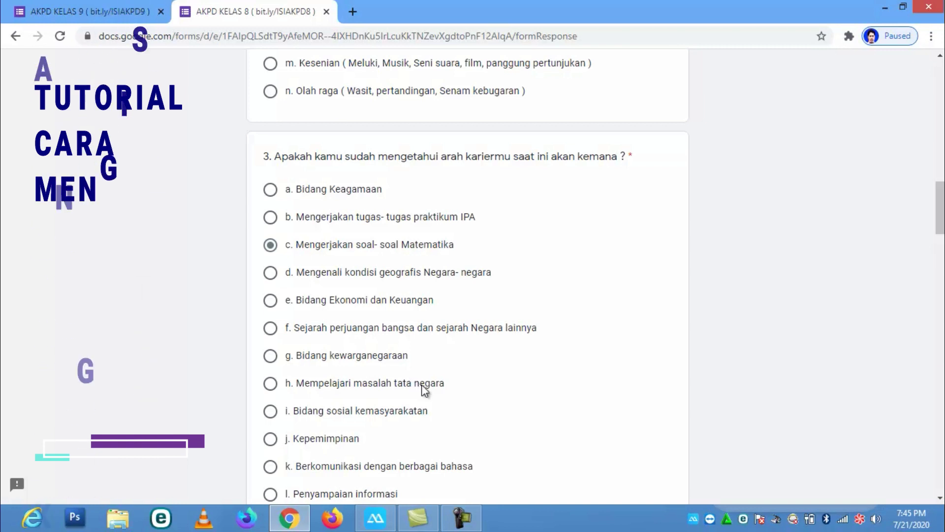
scroll(424, 389, "down", 3)
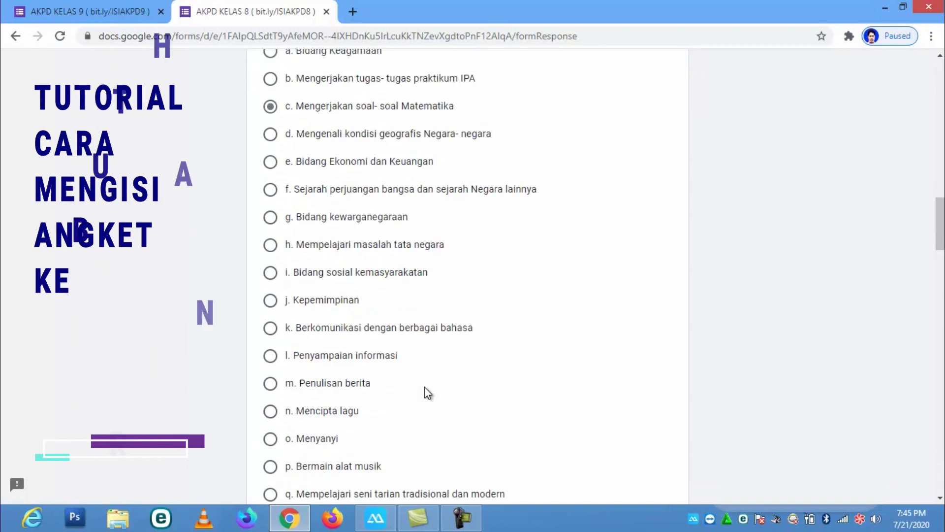
left_click(272, 330)
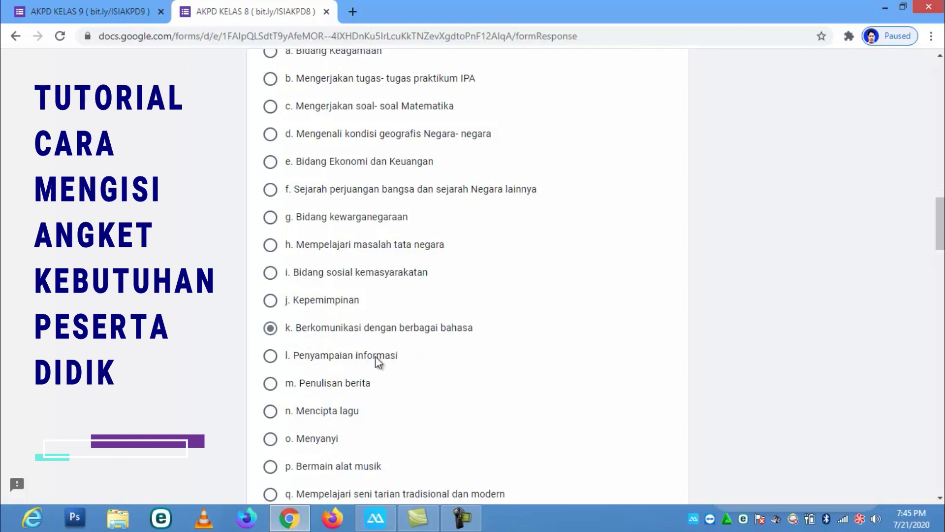
scroll(386, 364, "up", 6)
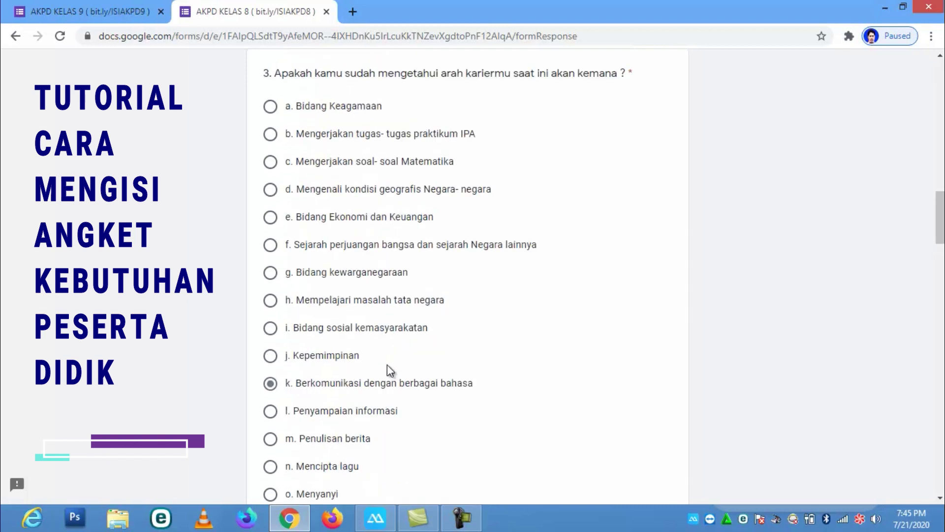
scroll(387, 364, "down", 5)
scroll(389, 364, "down", 12)
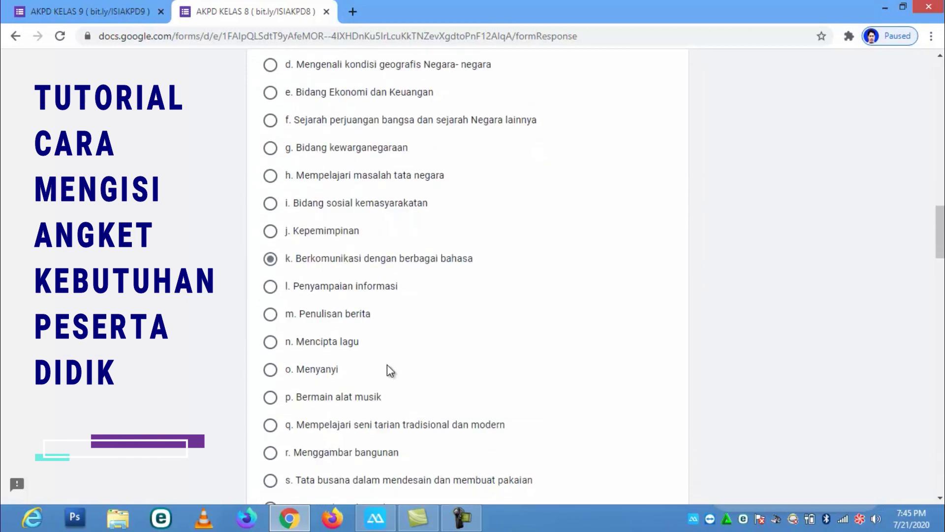
scroll(386, 362, "down", 2)
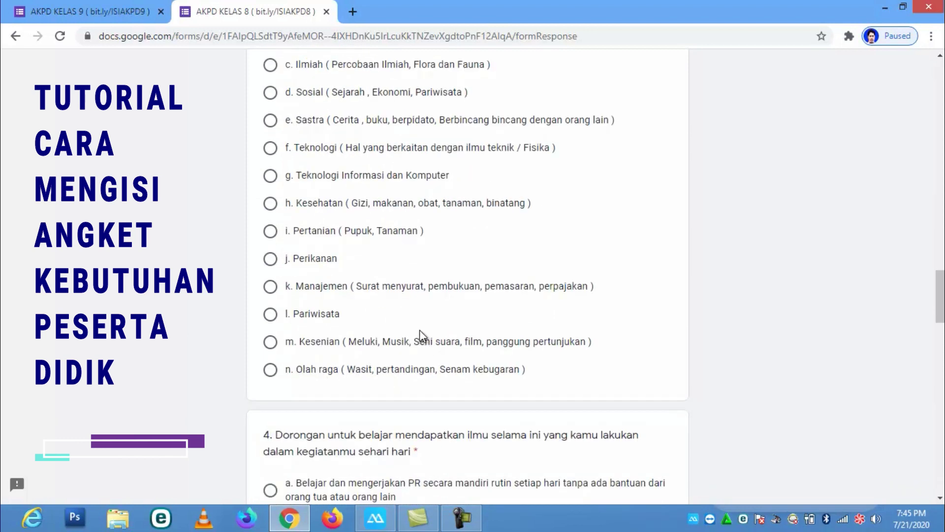
scroll(419, 330, "down", 4)
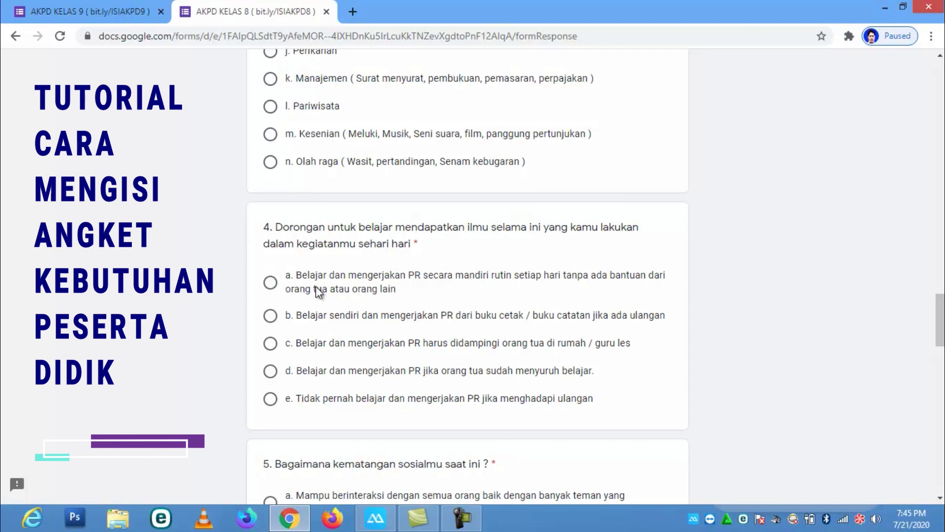
Answer questions 4, 6 and 7 with option a and question 5 with option b
left_click(270, 282)
scroll(294, 329, "down", 8)
scroll(314, 281, "up", 3)
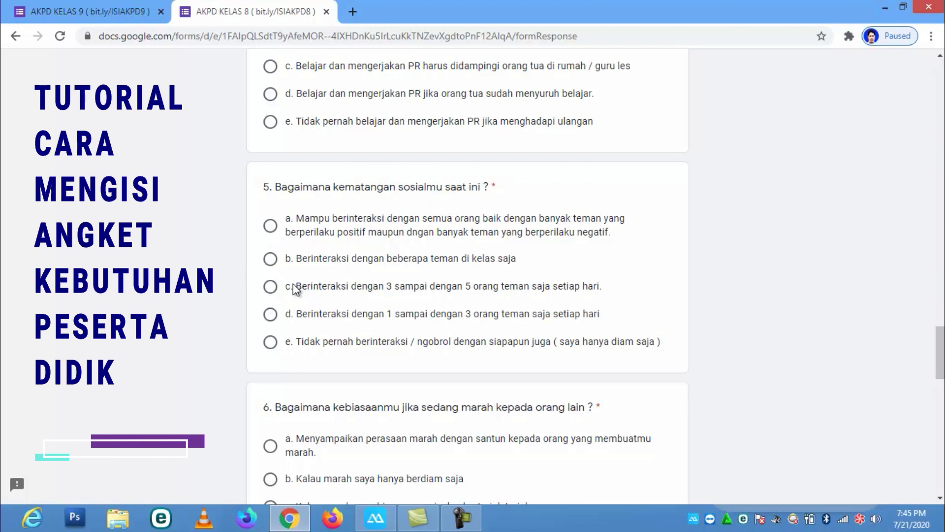
left_click(270, 290)
left_click(270, 258)
scroll(346, 319, "down", 4)
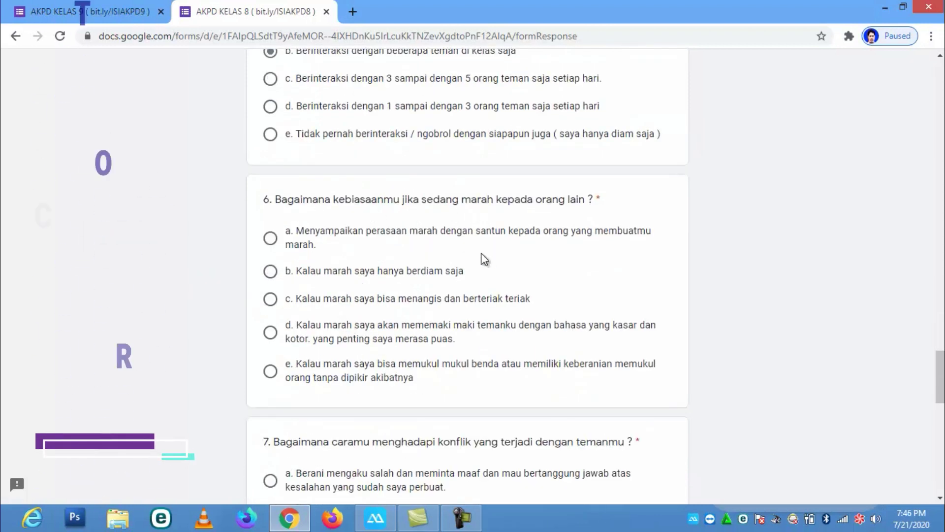
left_click(270, 240)
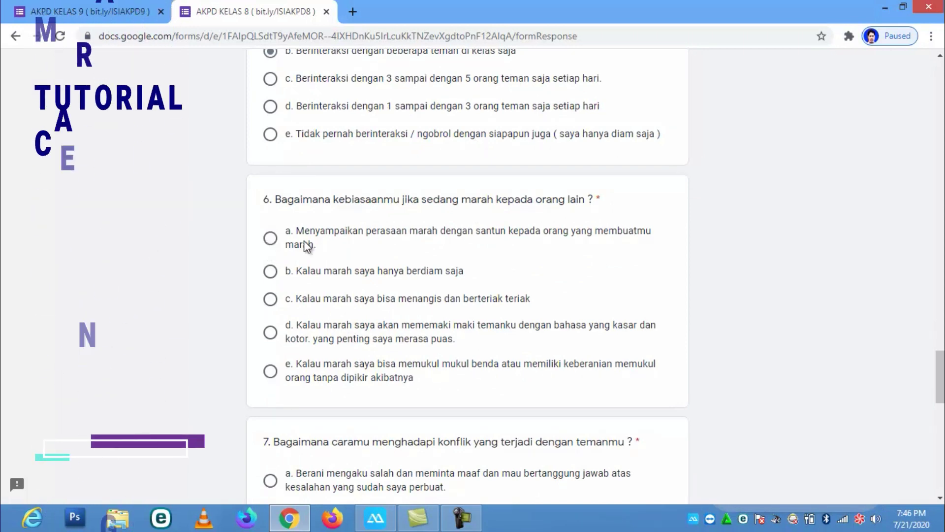
scroll(325, 298, "down", 4)
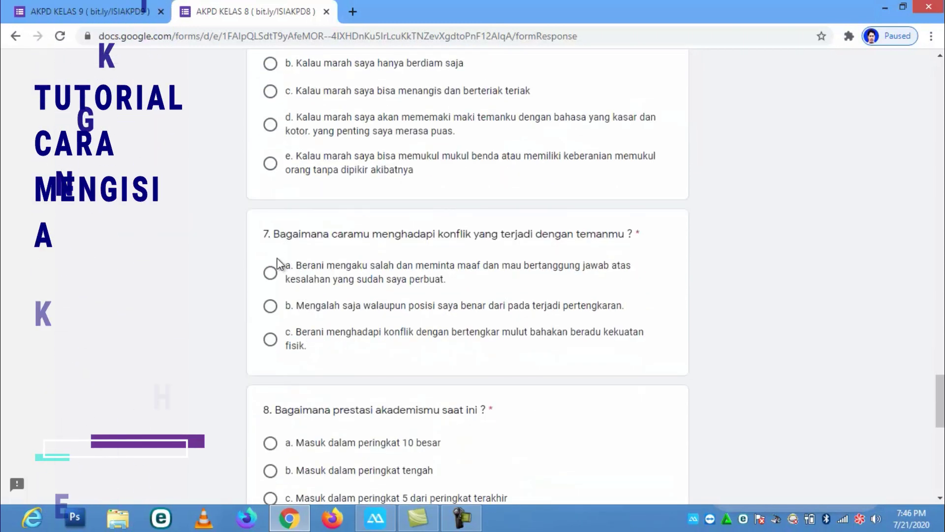
left_click(270, 273)
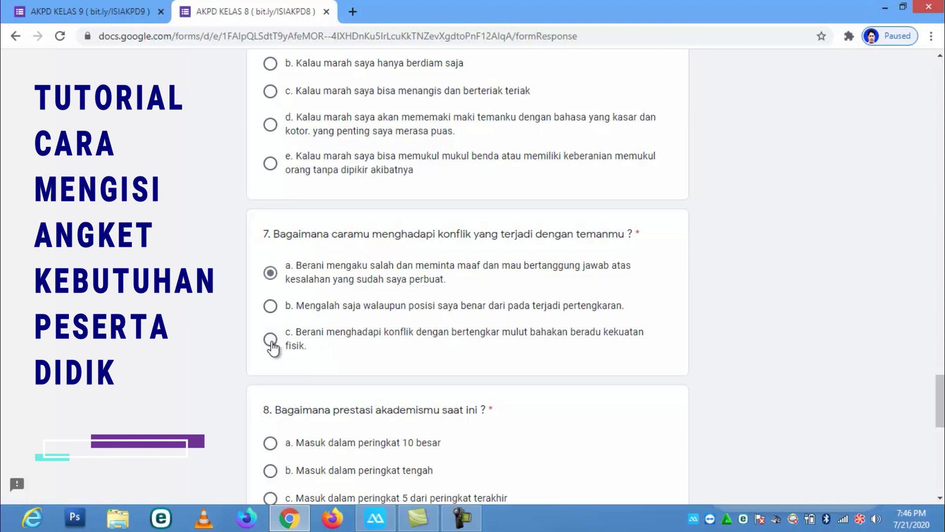
Pick option a for questions 8, 9 ('a. Olah Raga') and 10
scroll(272, 347, "down", 3)
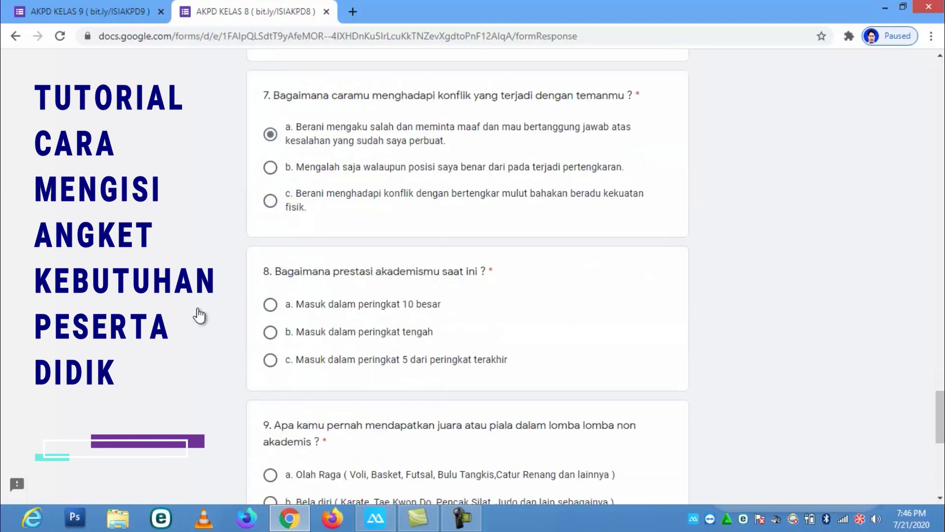
left_click(271, 307)
scroll(494, 382, "down", 4)
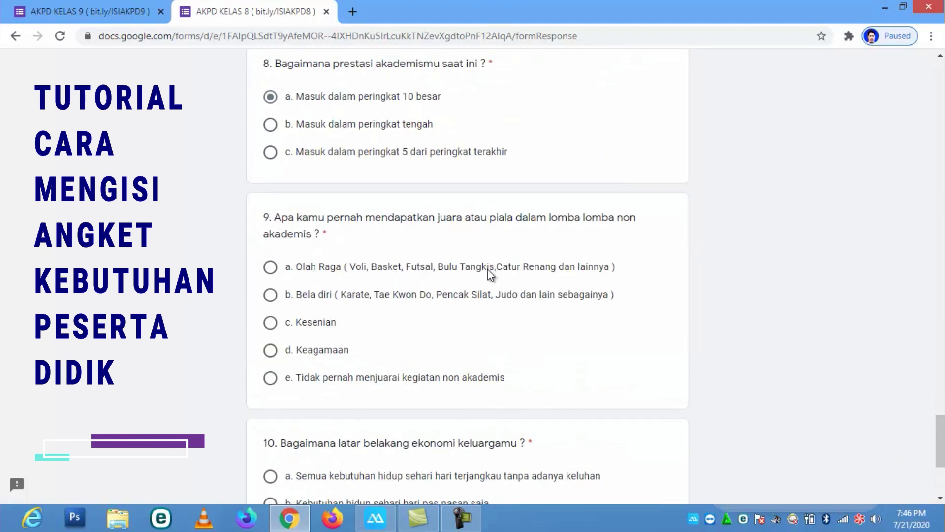
left_click(271, 266)
scroll(602, 346, "down", 2)
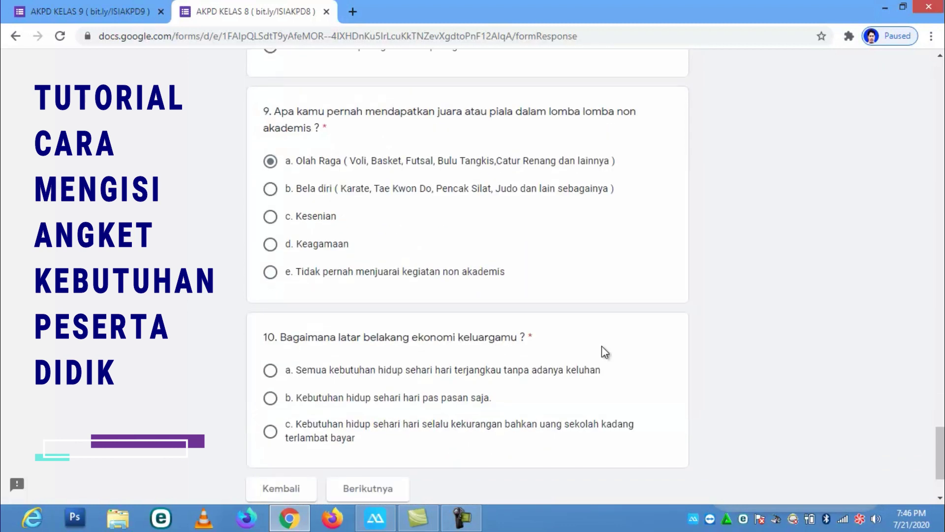
scroll(601, 346, "down", 2)
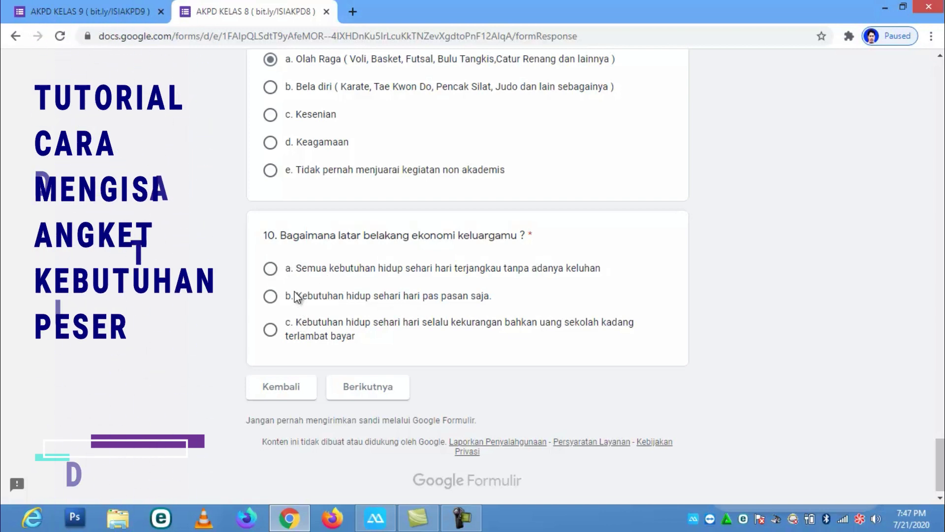
left_click(270, 269)
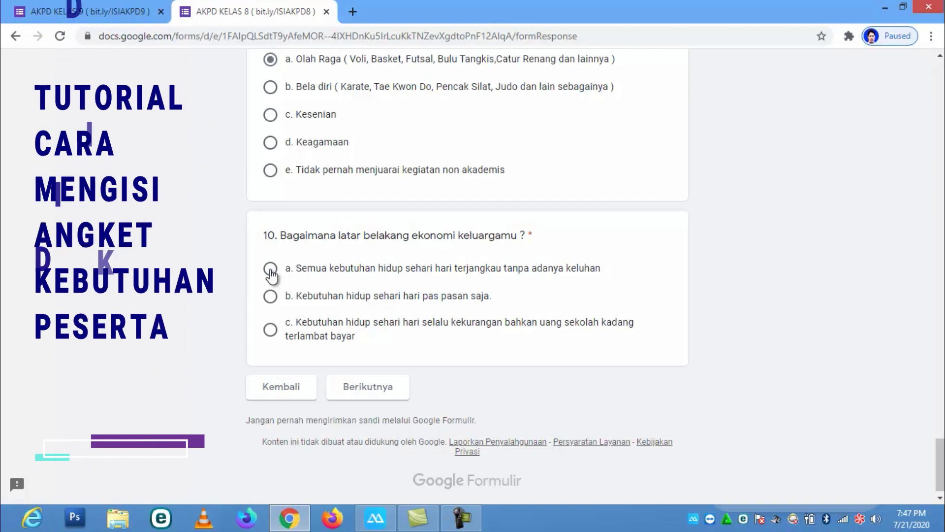
Continue with Berikutnya to the BIDANG PRIBADI section
left_click(373, 390)
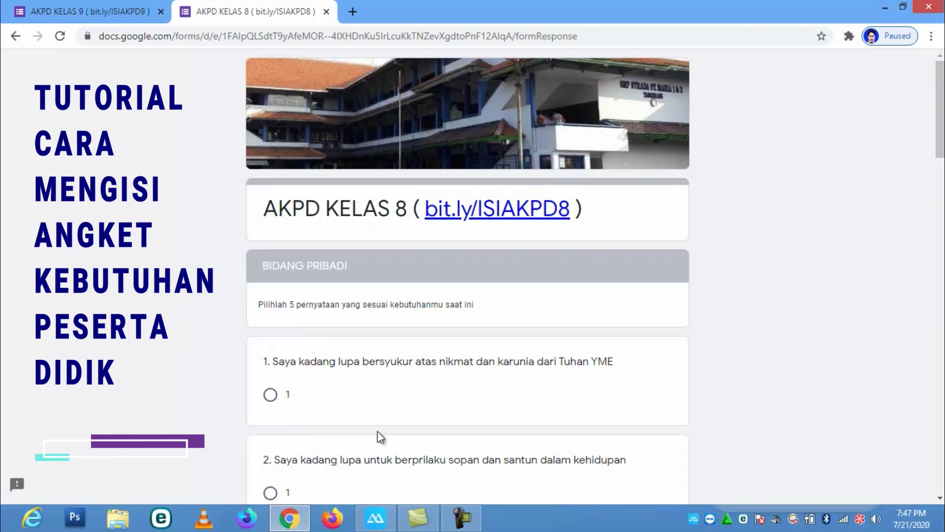
On the AKPD KELAS 9 form, start the name, choose Kelas 91 and Nomor Absen 1
left_click(146, 9)
scroll(547, 185, "down", 7)
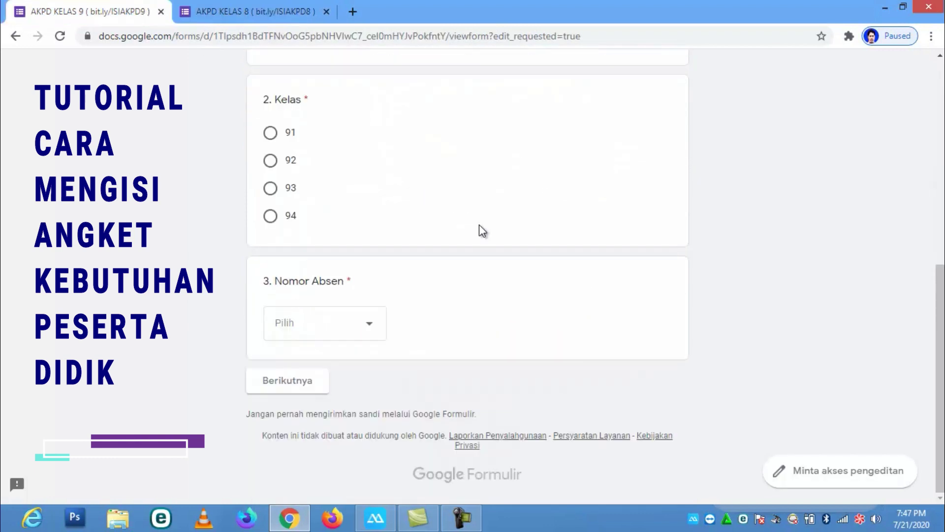
left_click(314, 382)
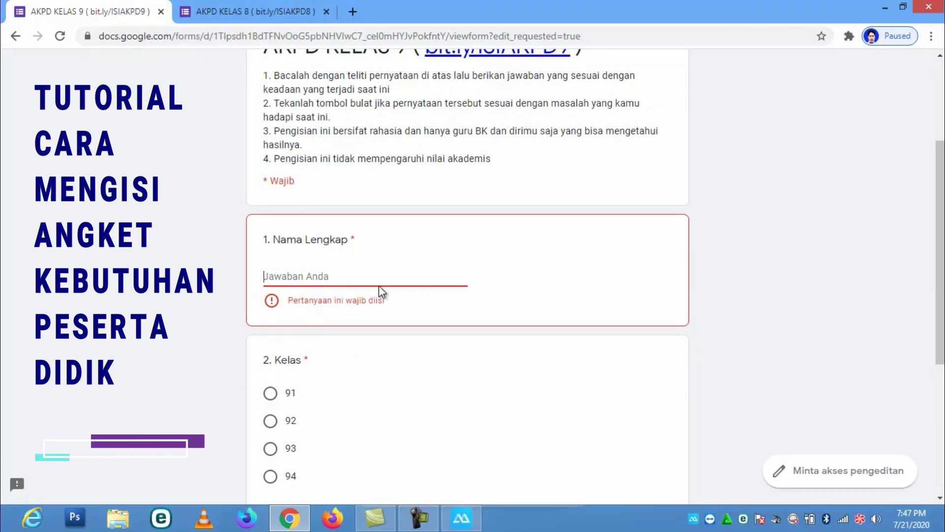
type("E")
left_click(273, 377)
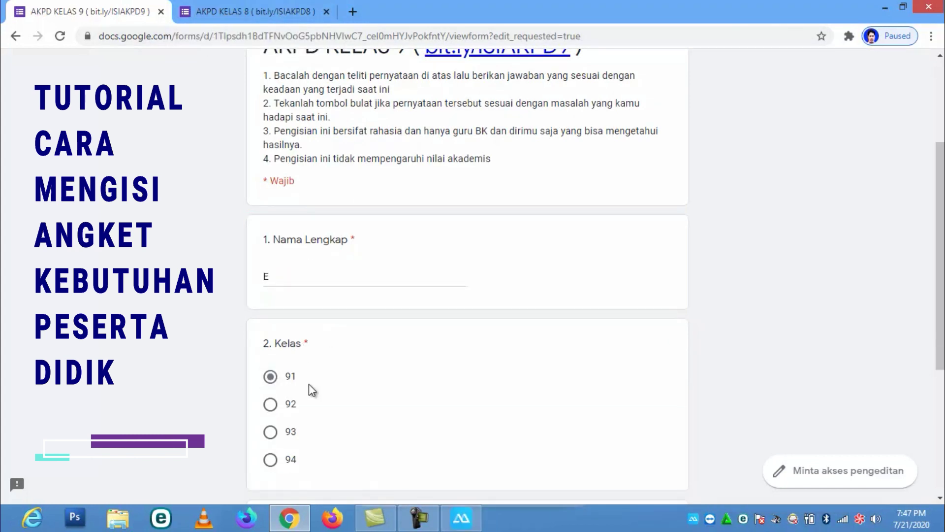
scroll(309, 383, "down", 5)
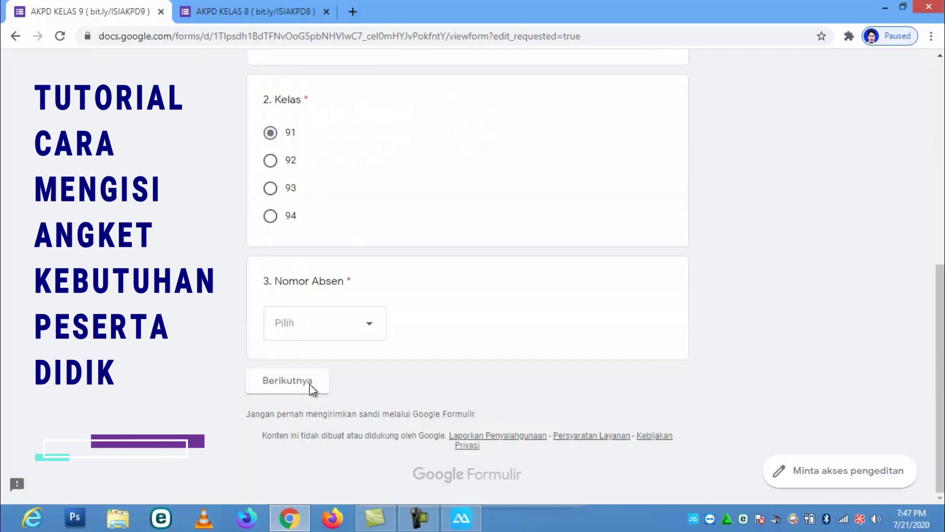
left_click(371, 331)
left_click(294, 143)
Go on to Profil Individu and pick option a for questions 1, 2 (Bidang Rohani) and 3
left_click(301, 386)
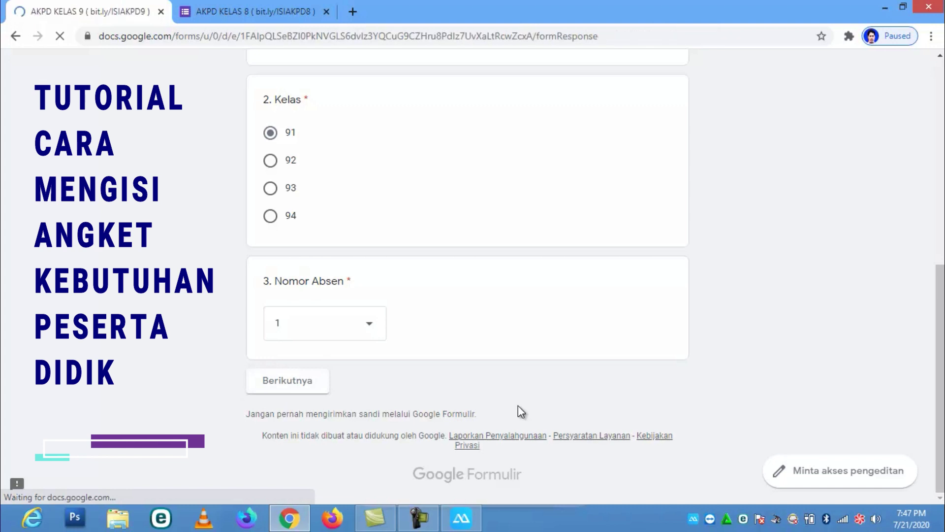
scroll(395, 366, "down", 4)
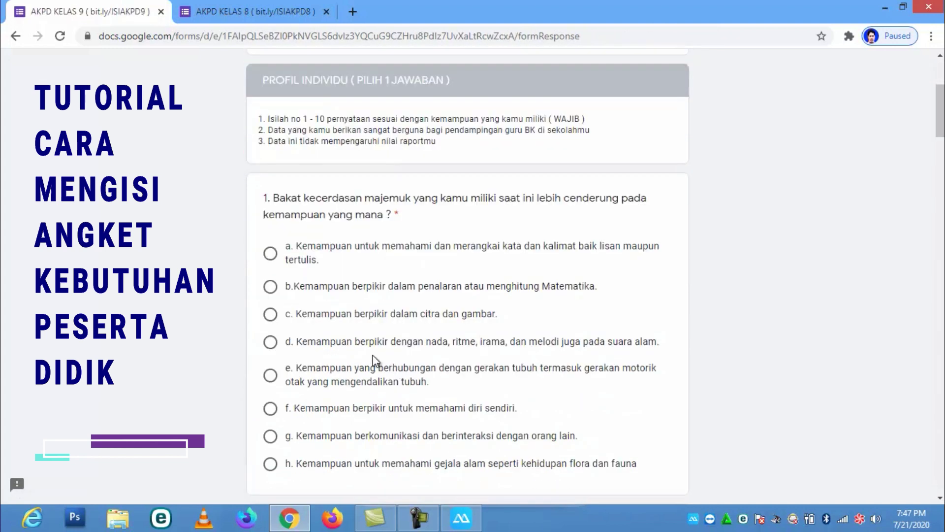
left_click(270, 254)
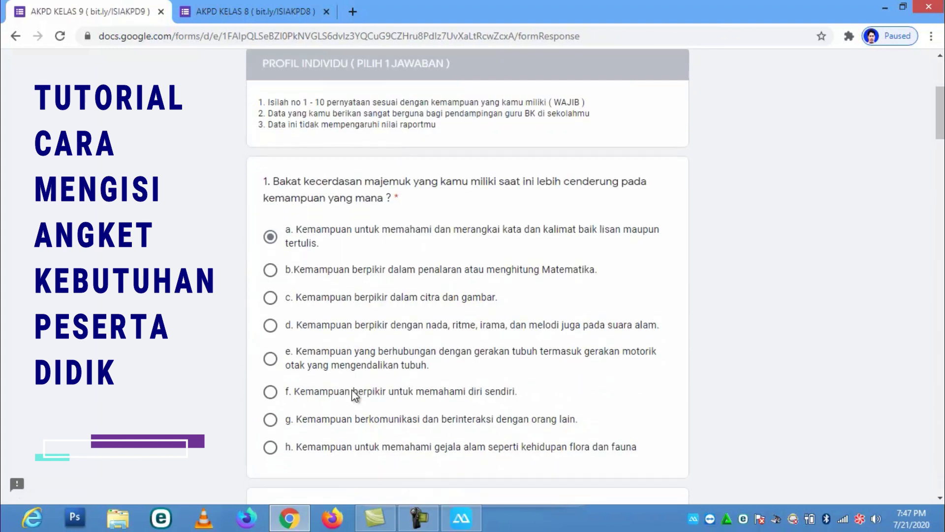
scroll(351, 391, "down", 5)
left_click(296, 285)
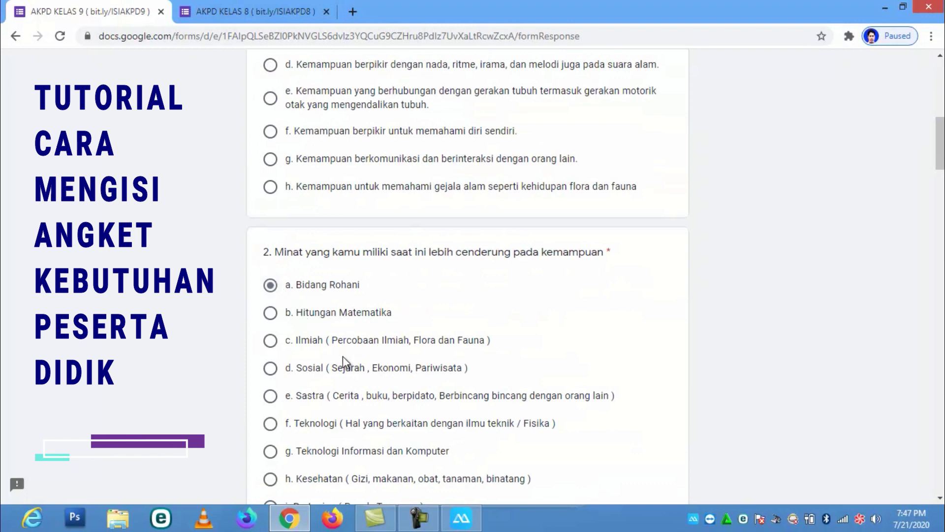
scroll(342, 360, "down", 8)
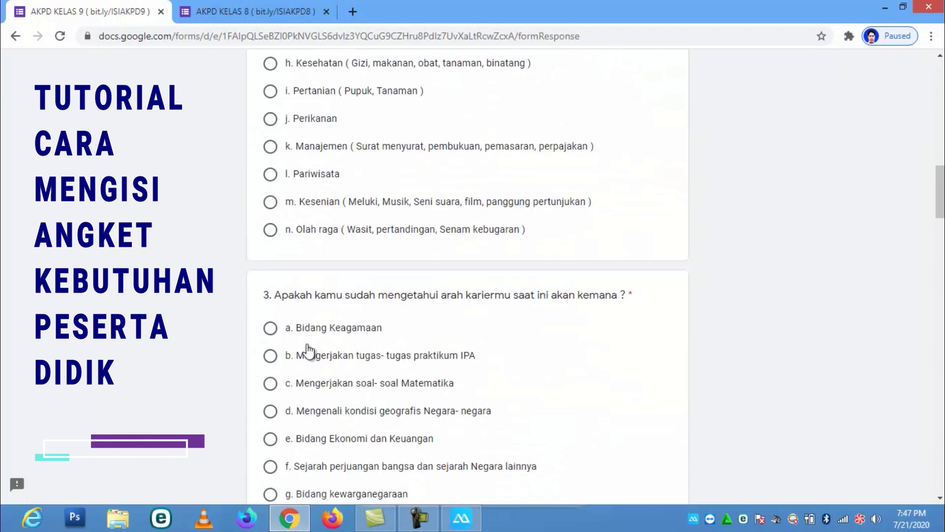
left_click(291, 328)
scroll(352, 378, "down", 8)
scroll(323, 379, "down", 13)
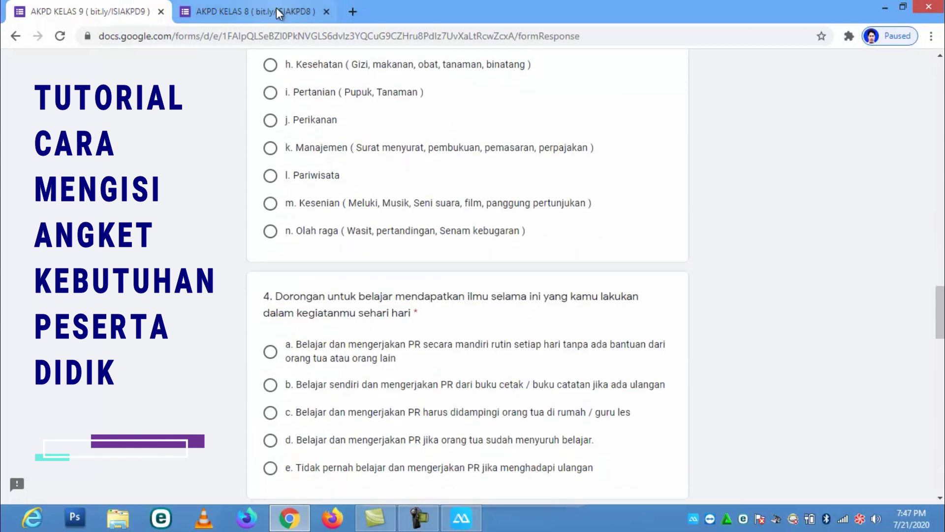
left_click(275, 11)
scroll(399, 424, "down", 1)
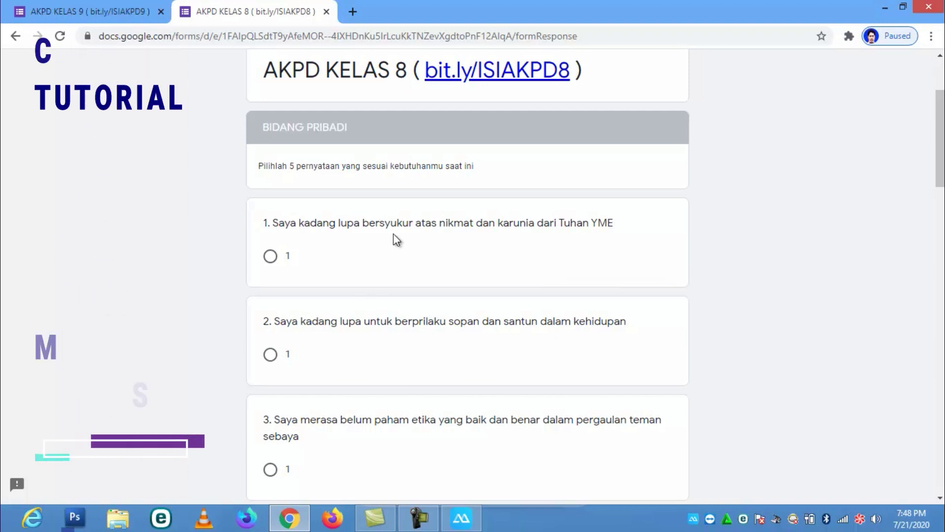
scroll(393, 235, "down", 2)
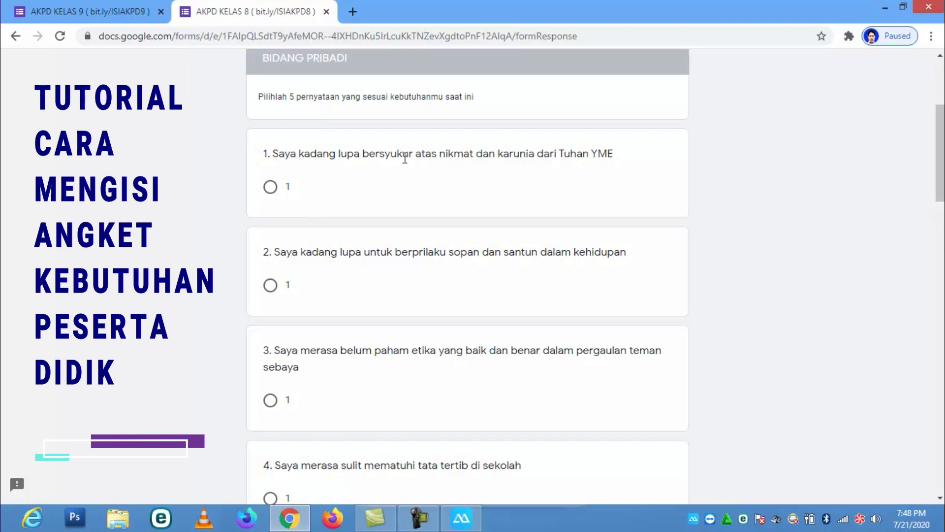
left_click(270, 187)
scroll(394, 327, "down", 10)
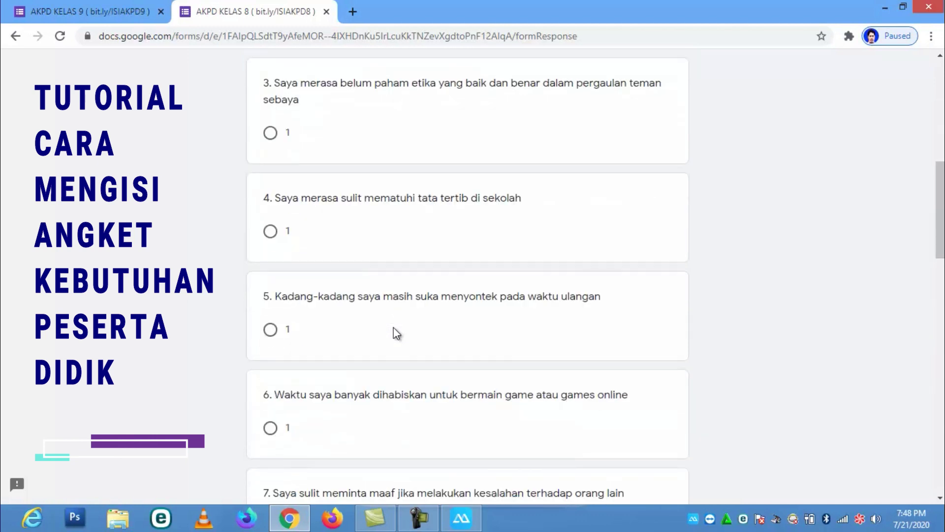
scroll(394, 326, "down", 8)
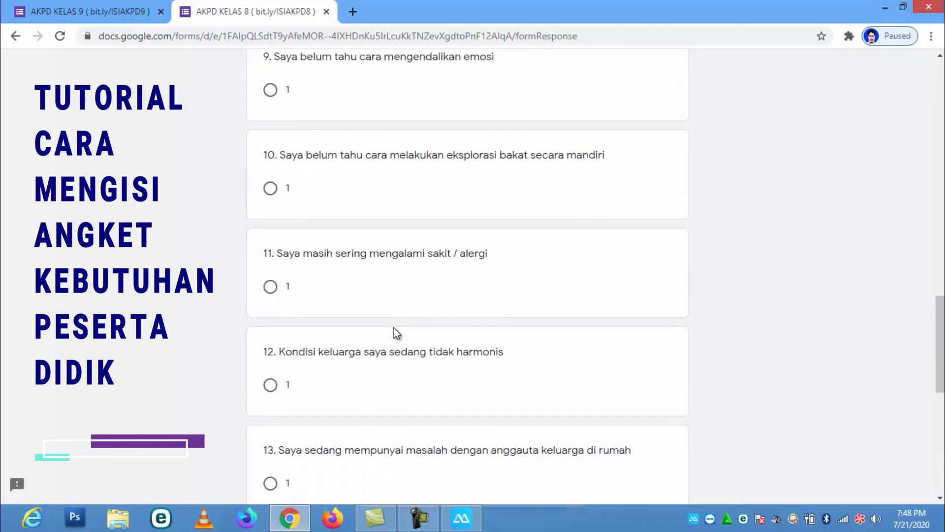
scroll(394, 327, "down", 7)
scroll(394, 327, "down", 3)
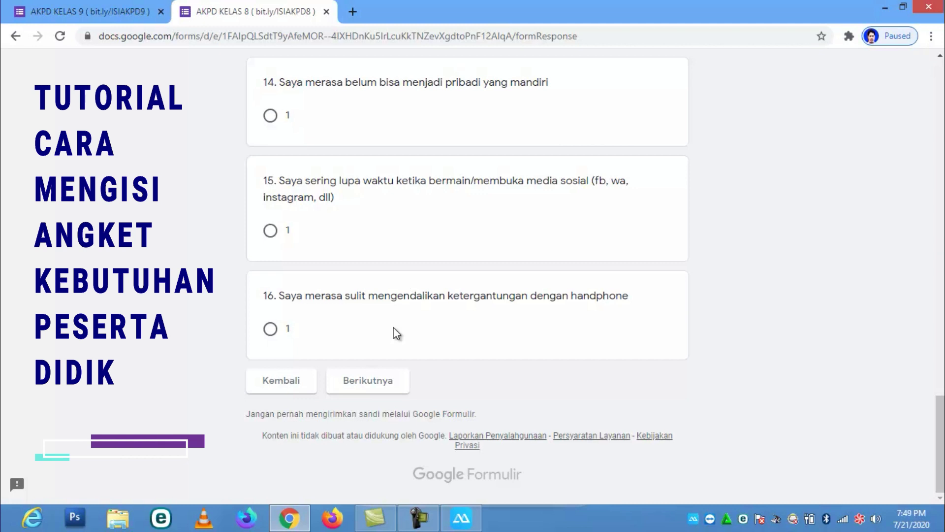
scroll(397, 333, "up", 15)
scroll(396, 334, "down", 11)
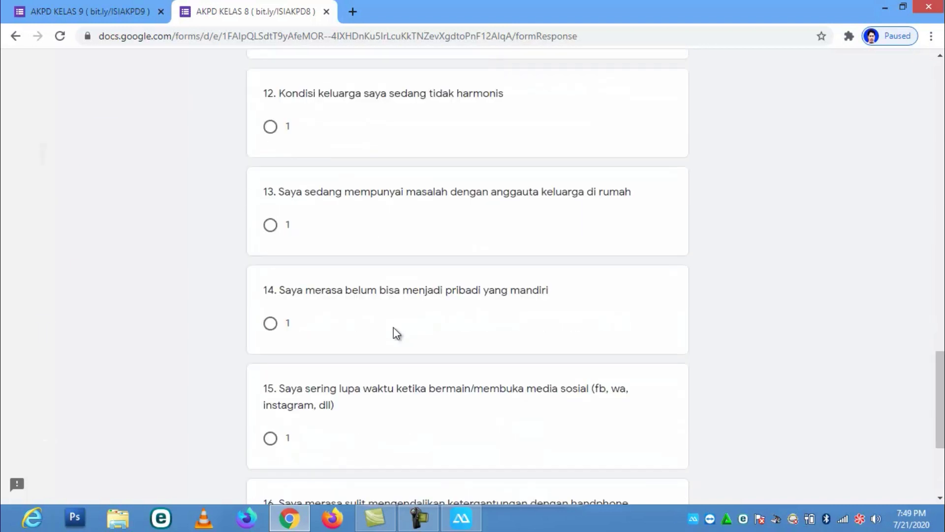
scroll(394, 328, "down", 5)
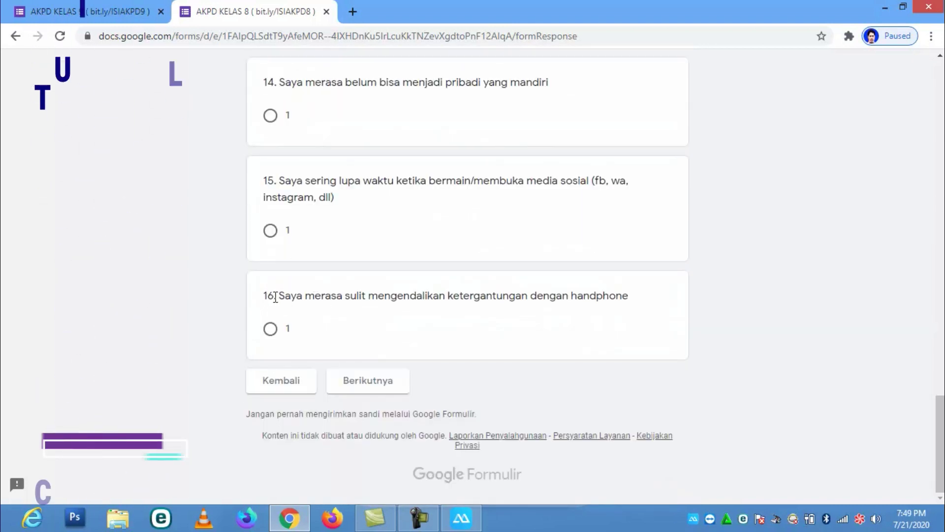
Move to the BIDANG SOSIAL section and answer 1 for questions 17, 18 and 22
left_click(345, 382)
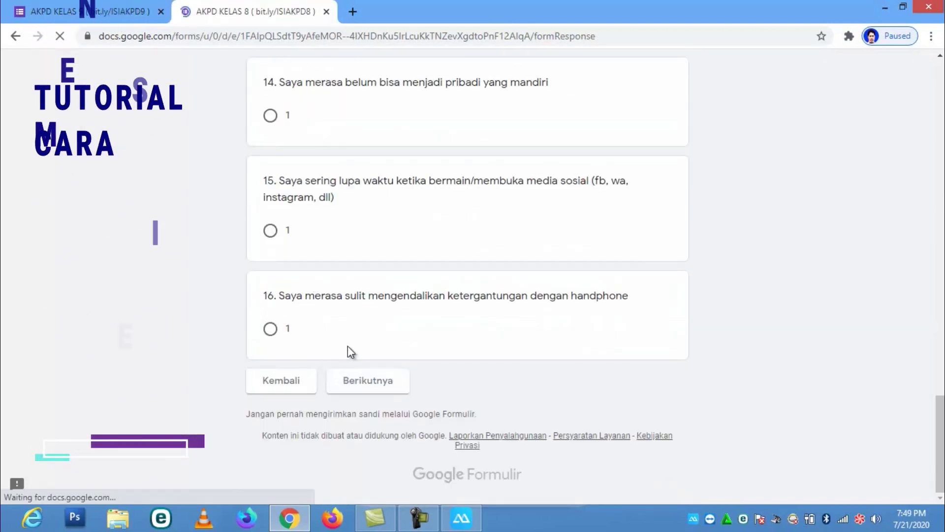
scroll(347, 345, "down", 3)
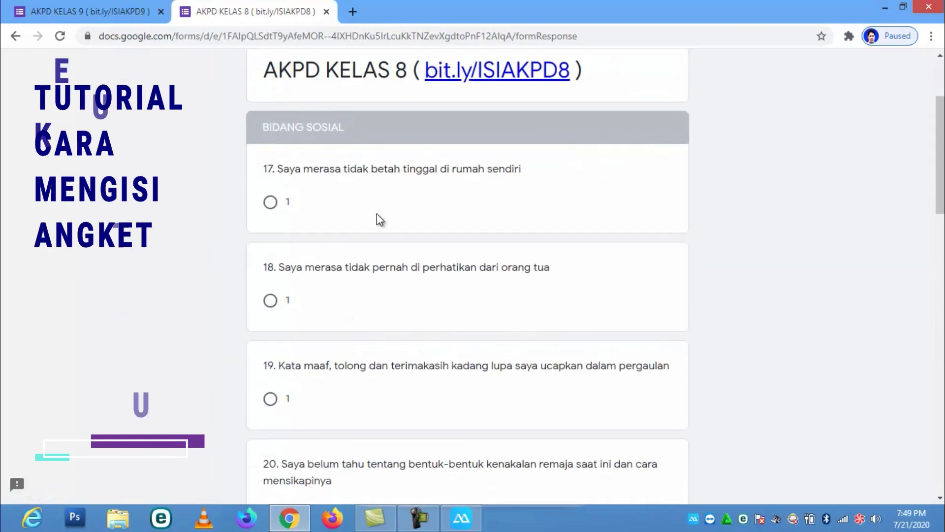
left_click(271, 203)
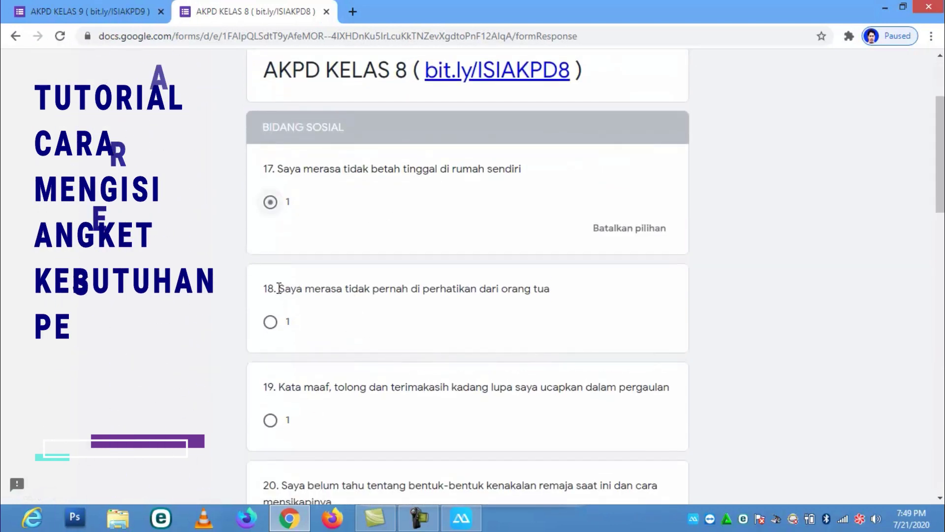
left_click(270, 322)
scroll(406, 339, "down", 8)
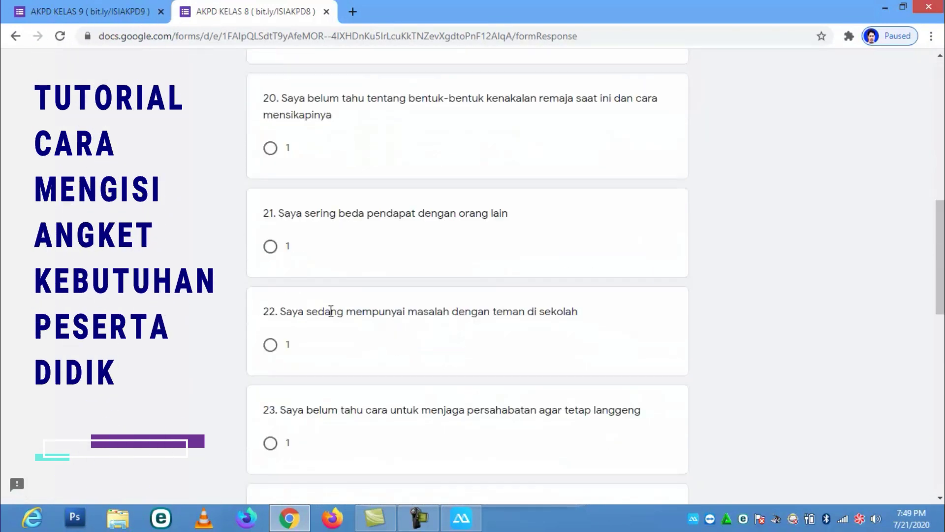
left_click(268, 344)
Continue to the next section and answer 1 for questions 30 and 31
scroll(363, 353, "down", 10)
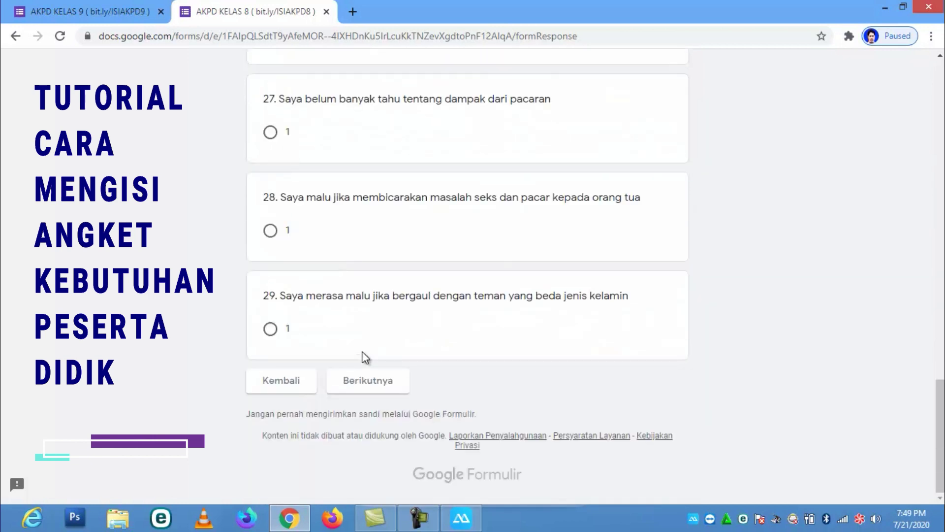
left_click(374, 383)
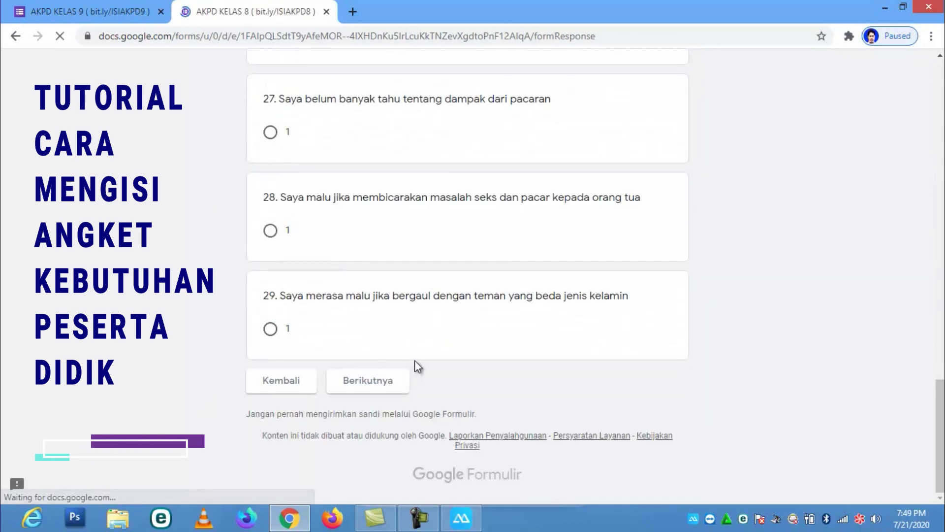
scroll(415, 361, "down", 5)
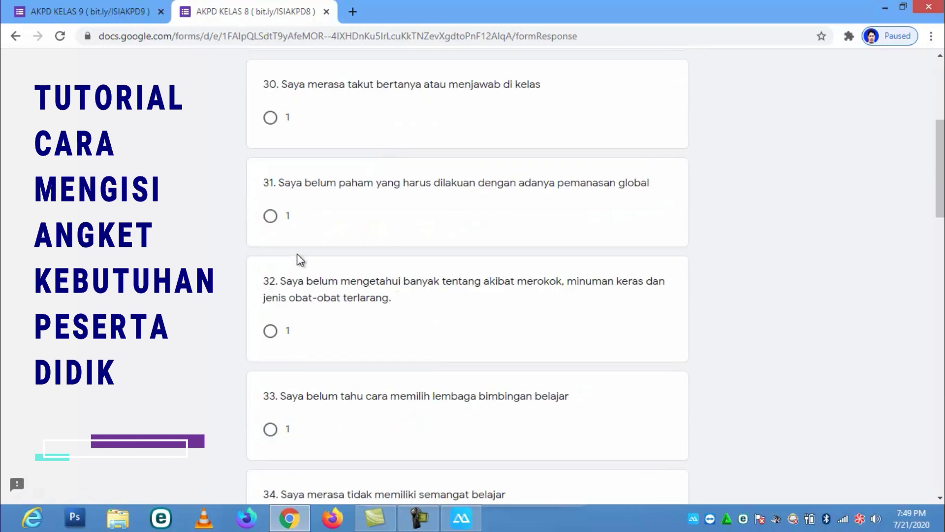
left_click(271, 117)
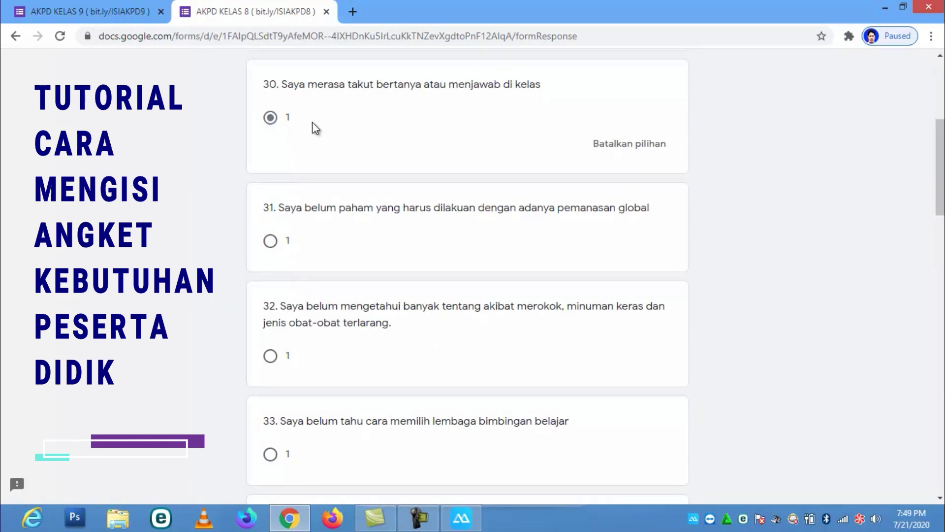
left_click(271, 242)
scroll(315, 379, "down", 20)
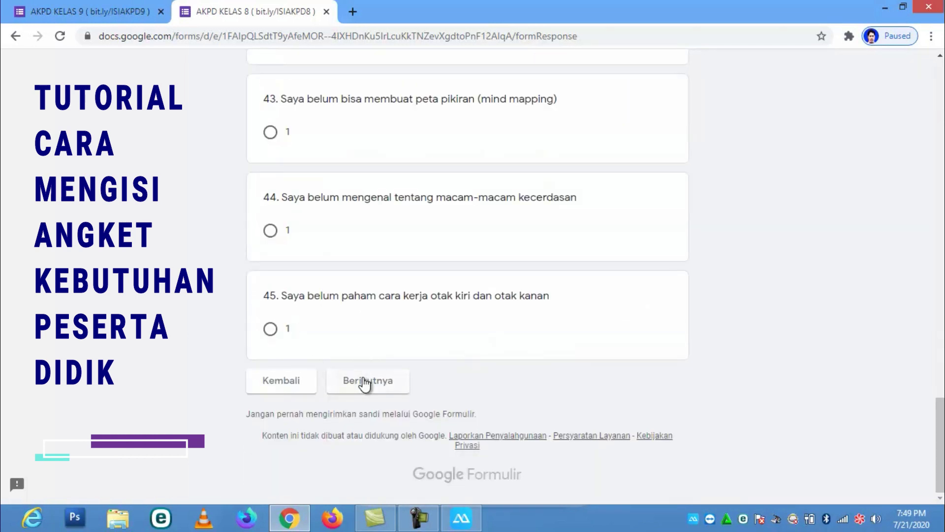
Go to BIDANG KARIER and mark 1 for statements 46, 47, 49 and 50
left_click(374, 382)
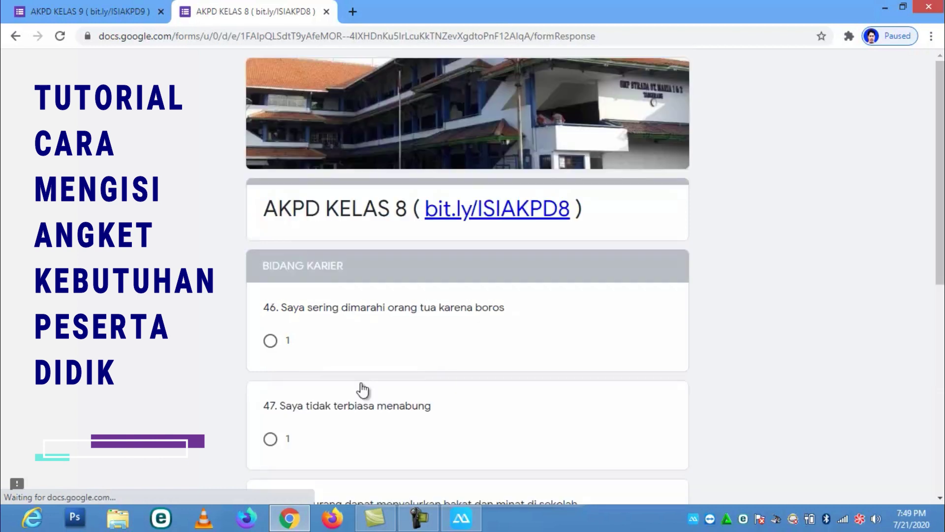
scroll(385, 364, "down", 4)
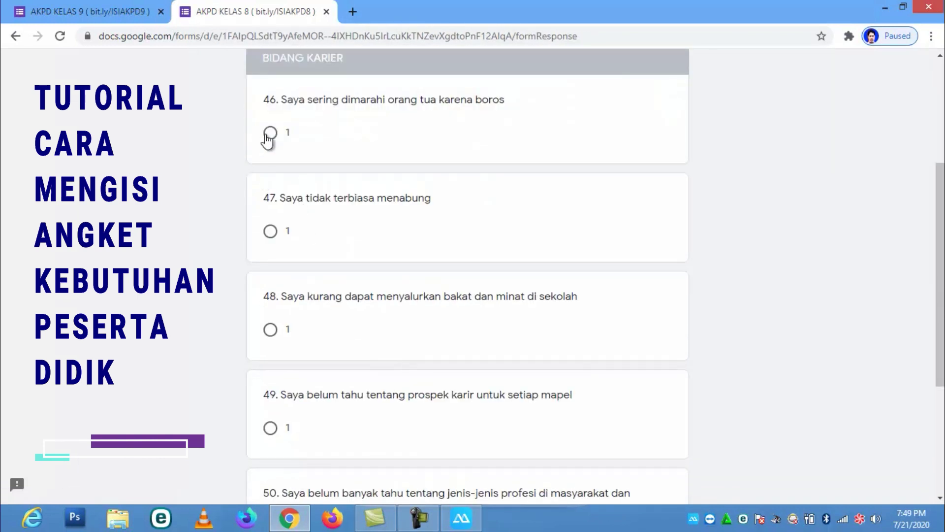
left_click(270, 132)
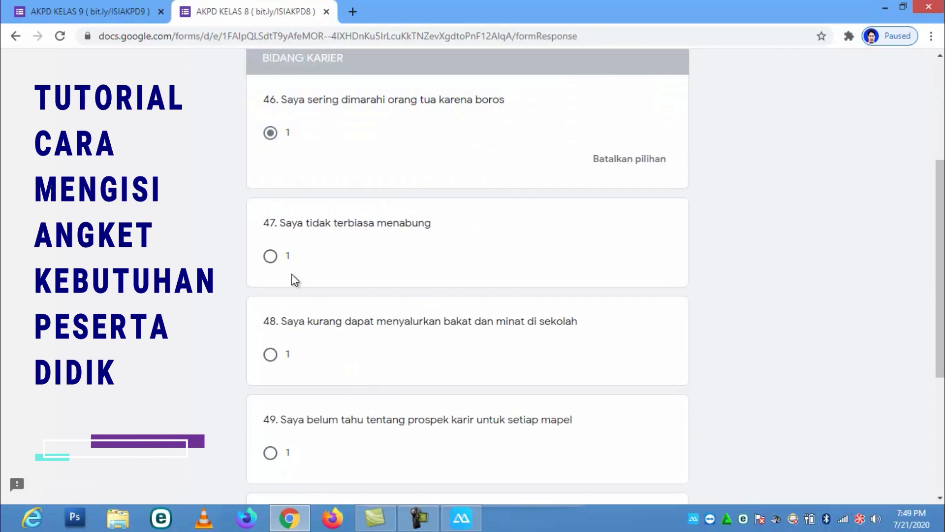
left_click(273, 257)
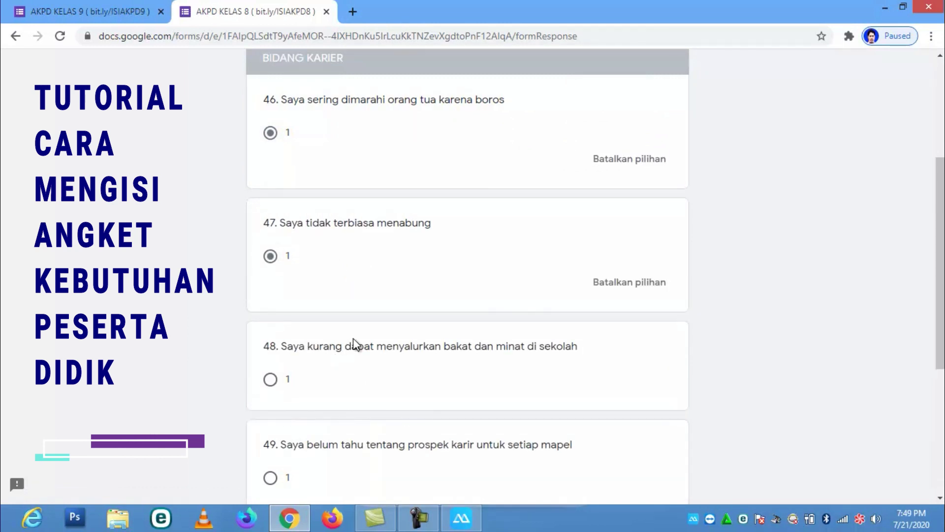
scroll(353, 338, "down", 4)
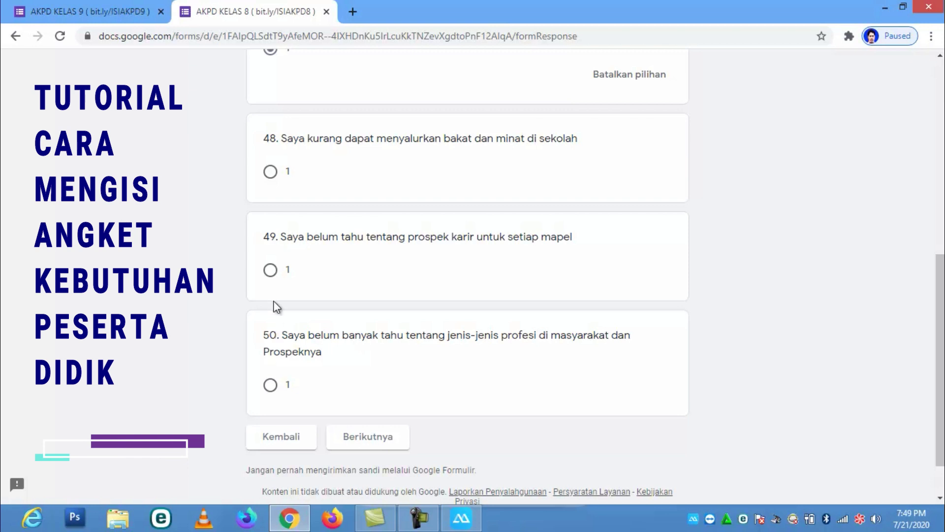
left_click(272, 272)
left_click(272, 411)
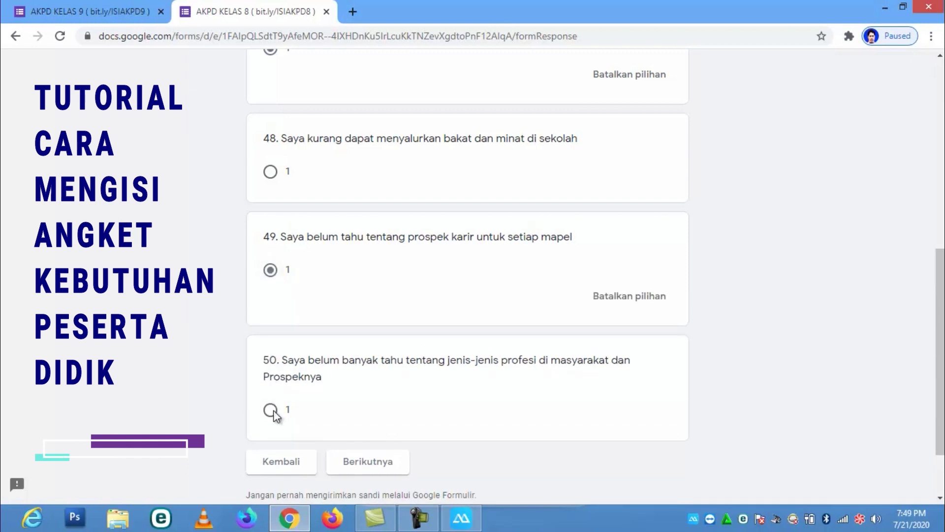
Leave SOSIOMETRI questions 51–59 blank and submit the AKPD Kelas 8 form with Kirim
left_click(347, 487)
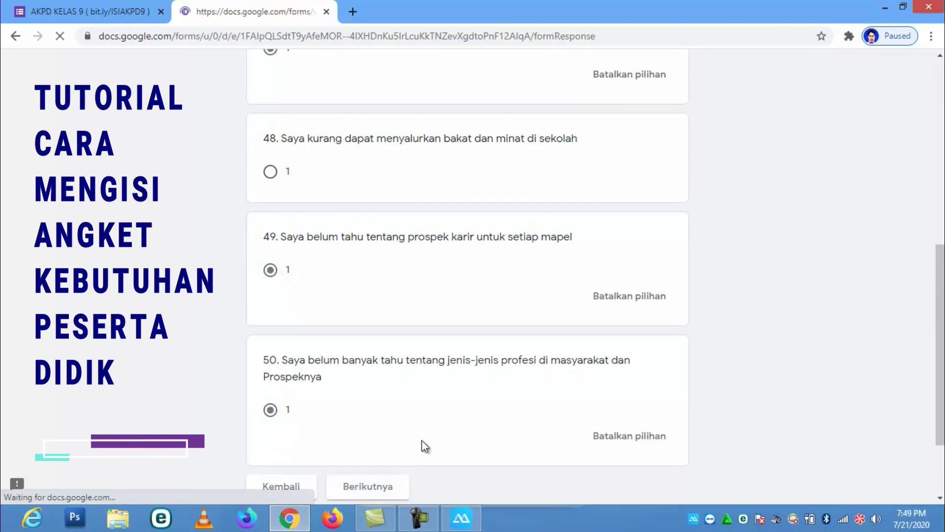
scroll(422, 443, "down", 4)
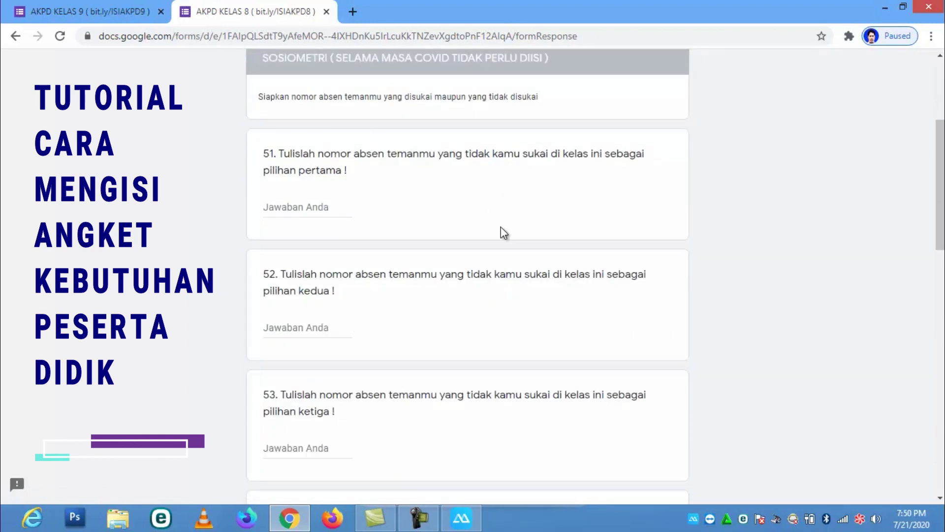
scroll(501, 226, "up", 1)
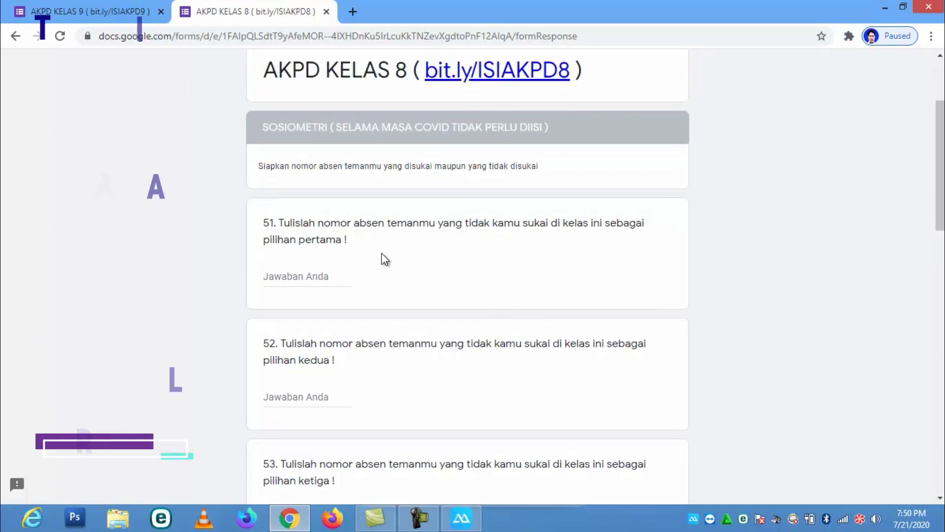
scroll(394, 261, "down", 1)
scroll(396, 266, "down", 15)
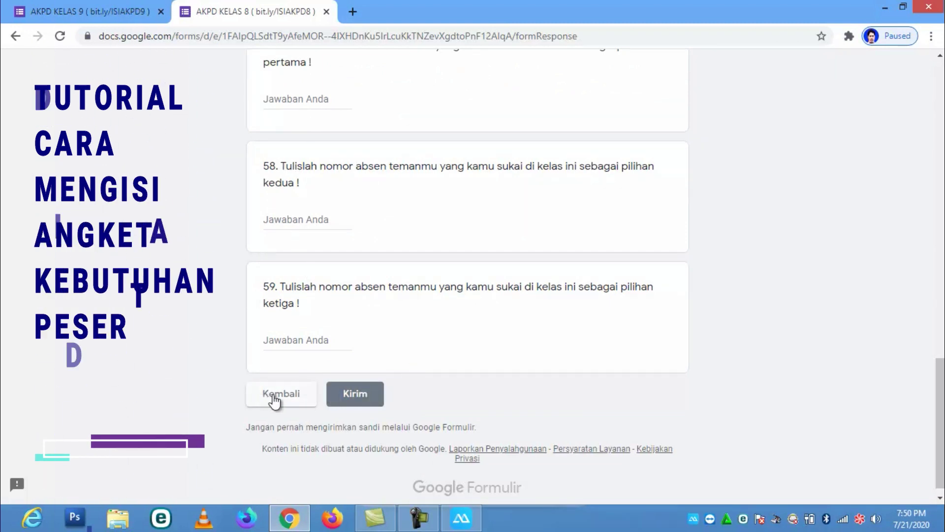
left_click(359, 392)
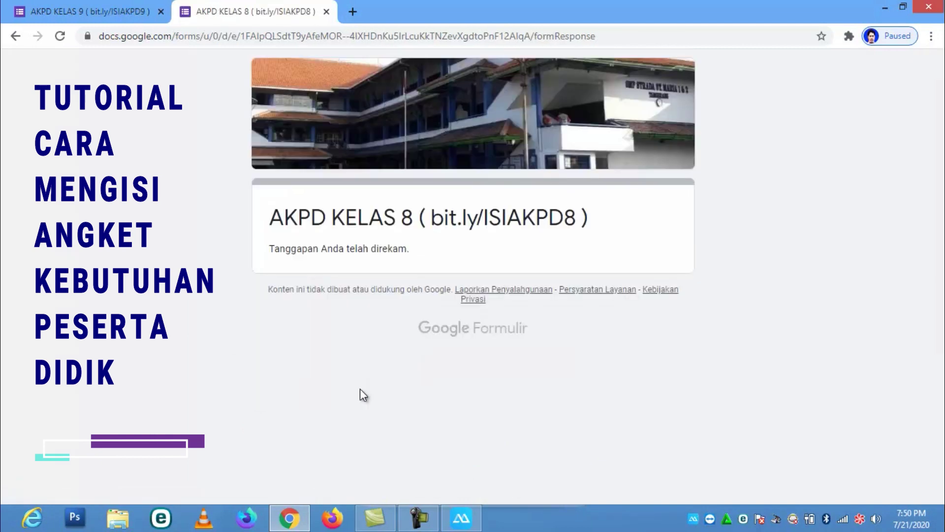